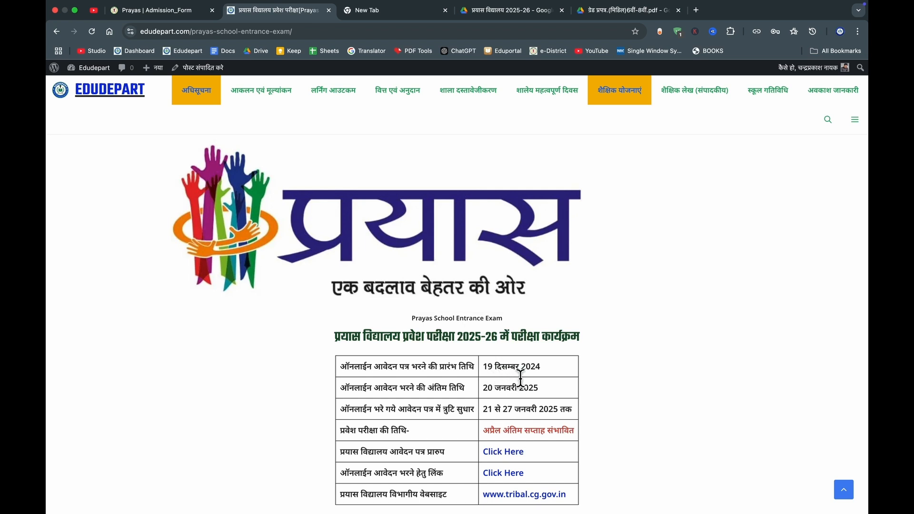
- Point out the online application's start date and closing date in the exam schedule table
{"action": "left_click", "coordinate": [544, 370]}
{"action": "left_click_drag", "start_coordinate": [544, 389], "coordinate": [486, 388]}
- Search Google for "Prayas Admission" in the empty browser tab and open the Prayas Admission Information result
{"action": "key", "text": "ctrl+Tab"}
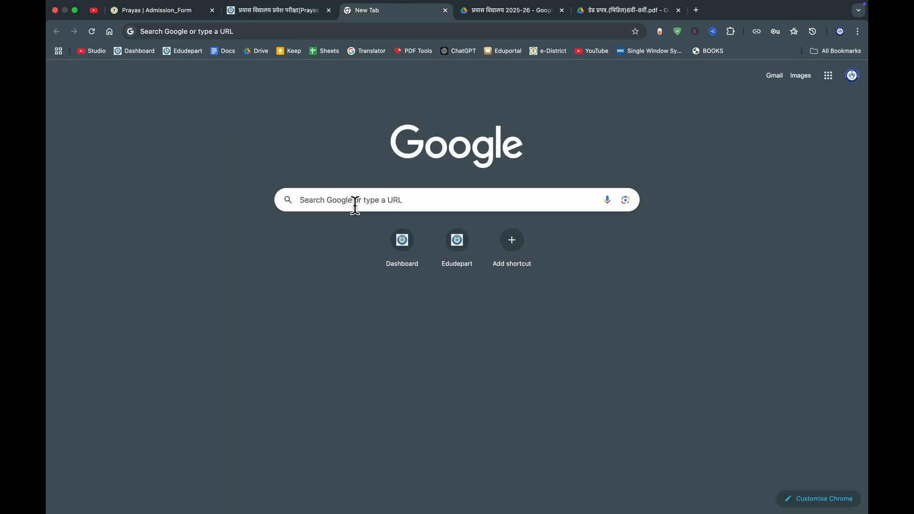
{"action": "left_click", "coordinate": [354, 205]}
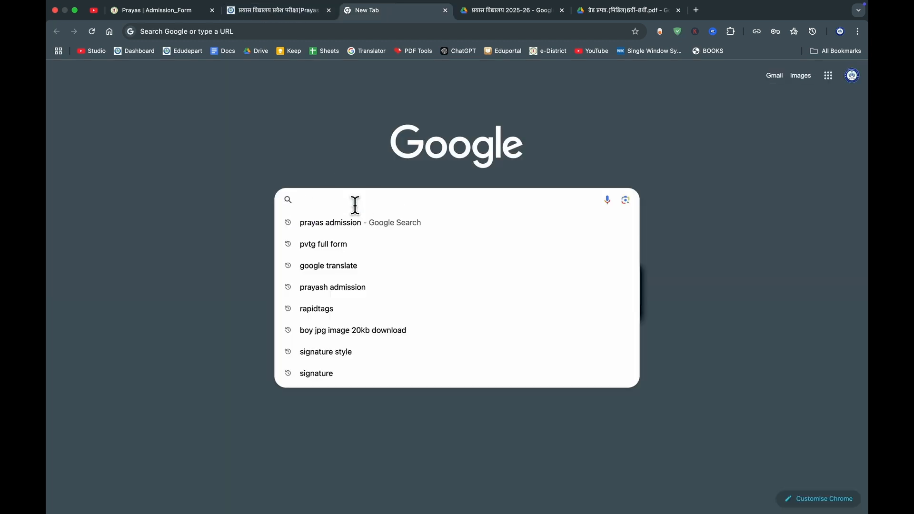
{"action": "type", "text": "Prayas Admission"}
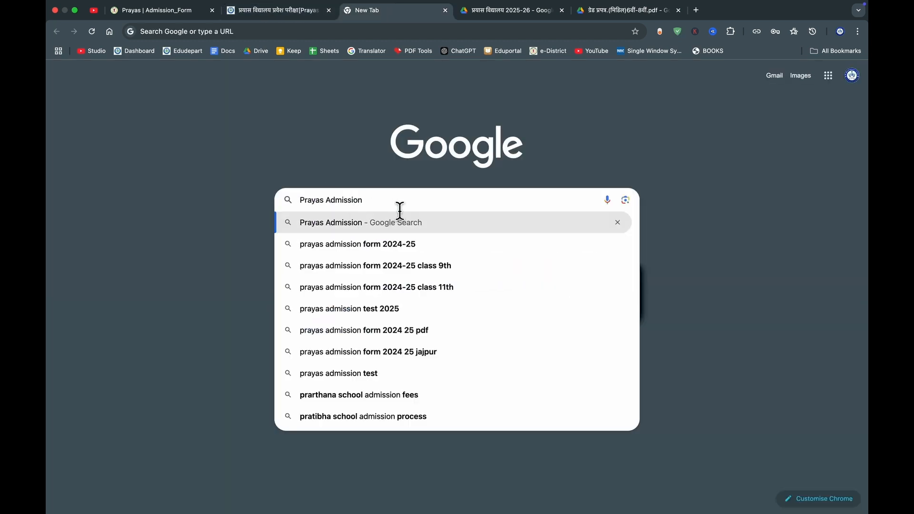
{"action": "key", "text": "Return"}
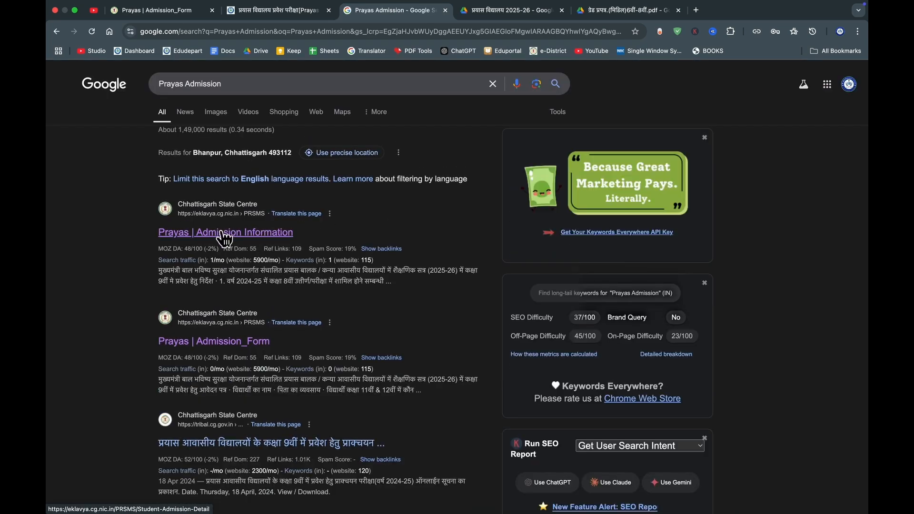
{"action": "left_click", "coordinate": [221, 232]}
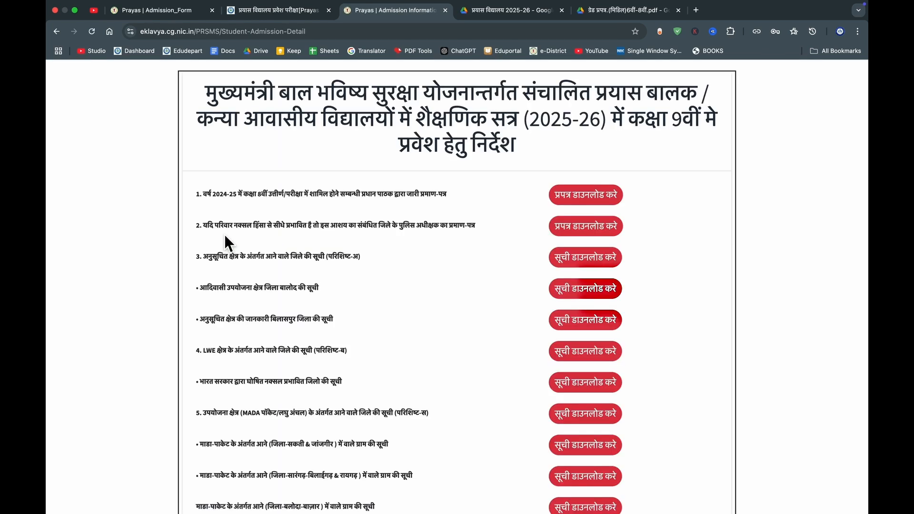
- Examine the class 9 admission instructions for session 2025-26, from the downloadable certificates and lists to the closing notes
{"action": "scroll", "coordinate": [224, 235], "scroll_direction": "up", "scroll_amount": 3}
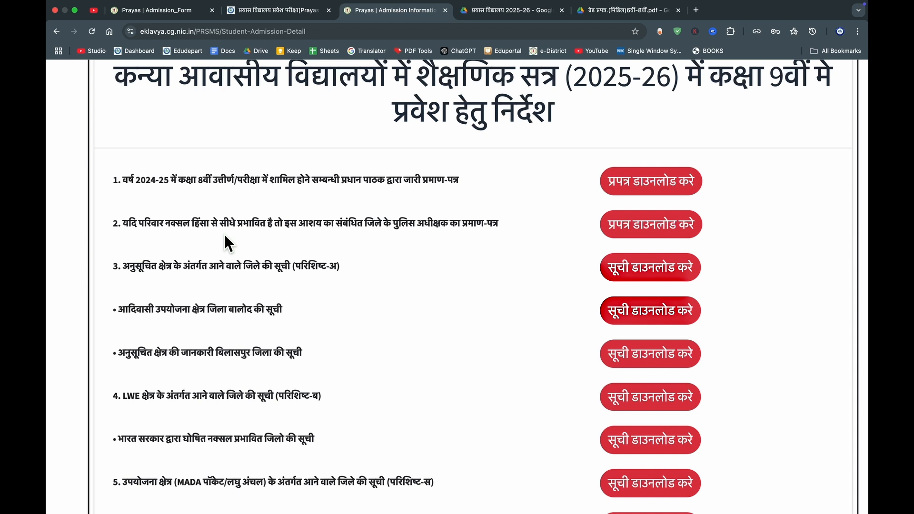
{"action": "scroll", "coordinate": [224, 234], "scroll_direction": "up", "scroll_amount": 2}
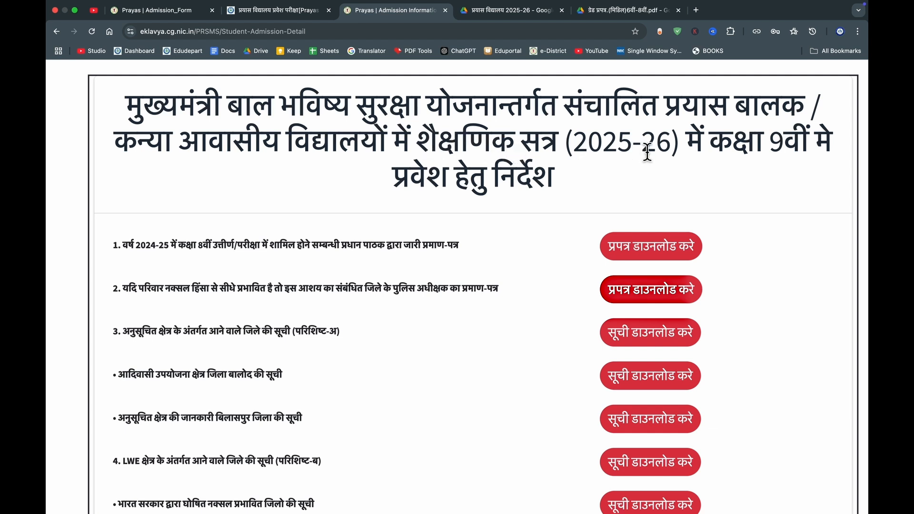
{"action": "left_click_drag", "start_coordinate": [582, 149], "coordinate": [671, 156]}
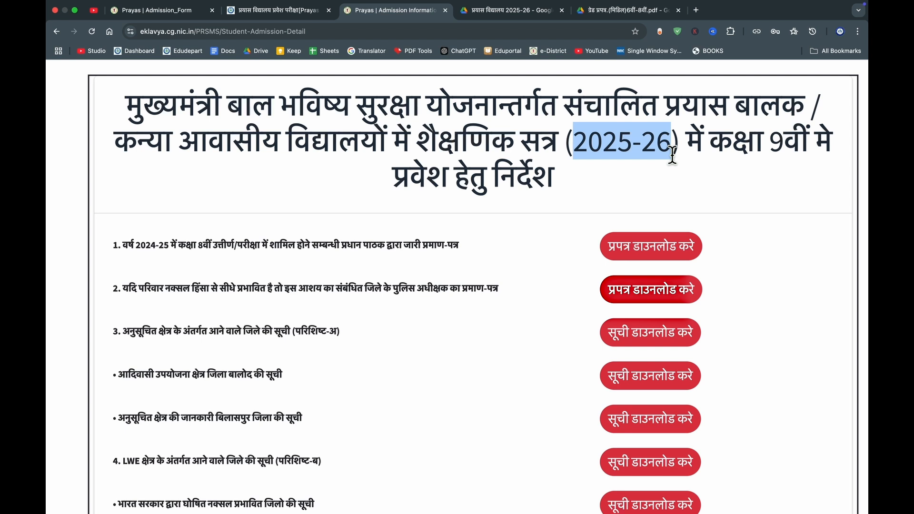
{"action": "left_click", "coordinate": [672, 155]}
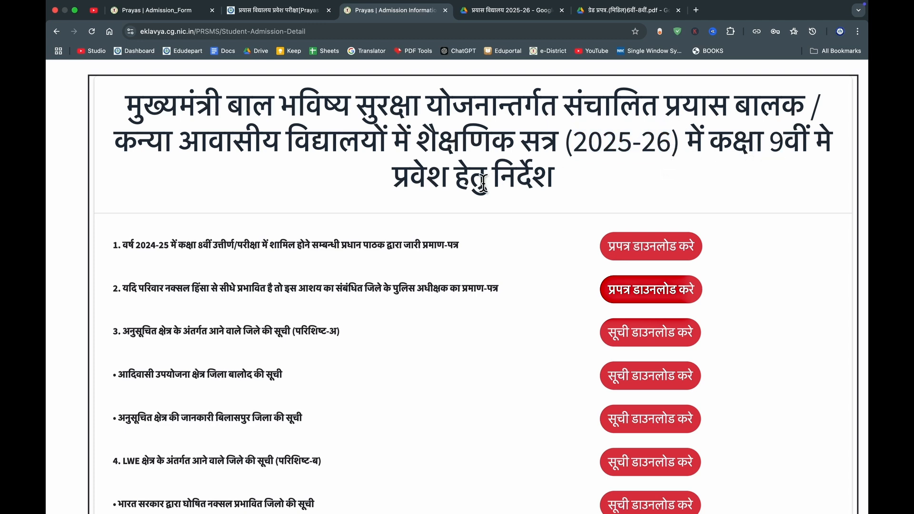
{"action": "scroll", "coordinate": [348, 288], "scroll_direction": "down", "scroll_amount": 2}
{"action": "scroll", "coordinate": [348, 288], "scroll_direction": "down", "scroll_amount": 4}
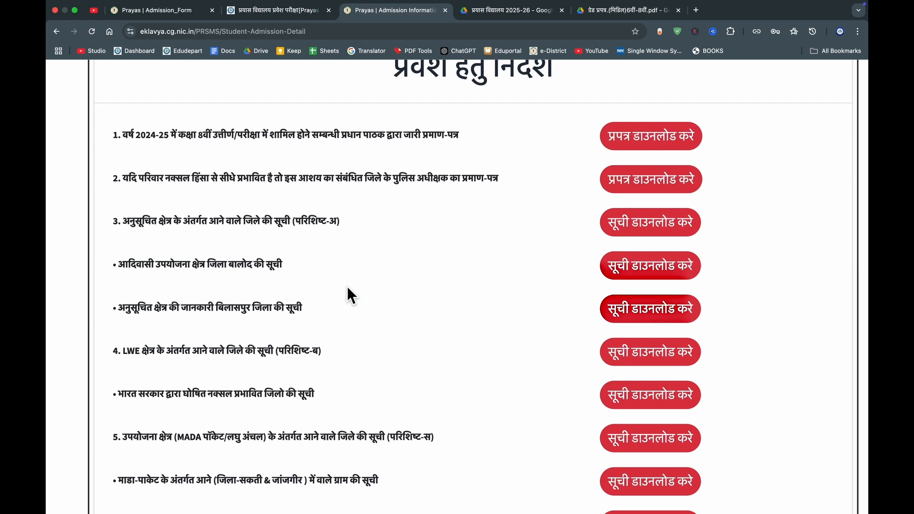
{"action": "scroll", "coordinate": [397, 274], "scroll_direction": "down", "scroll_amount": 15}
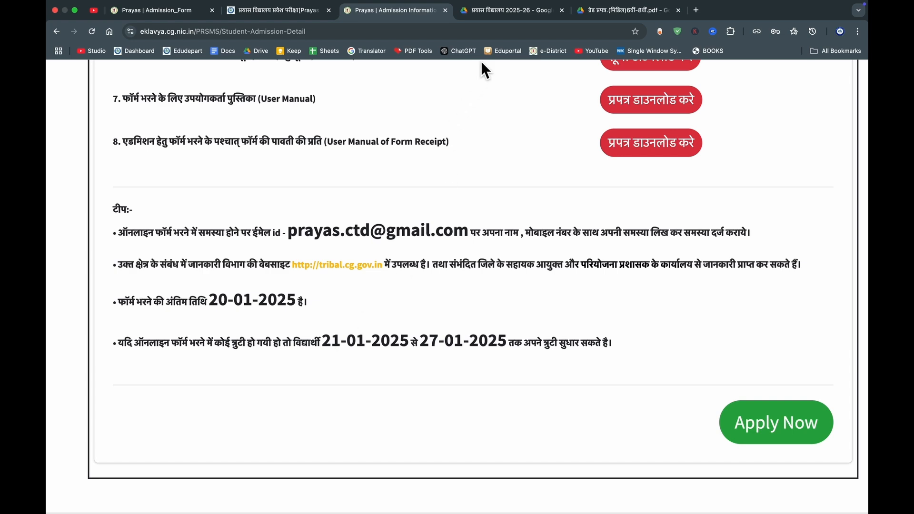
- Read the brief notice on Prayas class 9 admission in the document opened in Google Drive
{"action": "left_click", "coordinate": [511, 10]}
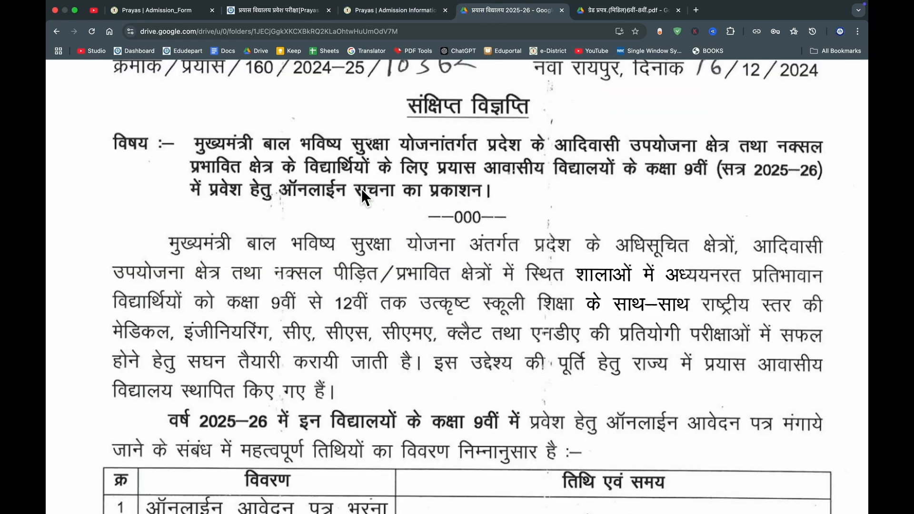
{"action": "scroll", "coordinate": [615, 156], "scroll_direction": "up", "scroll_amount": 2}
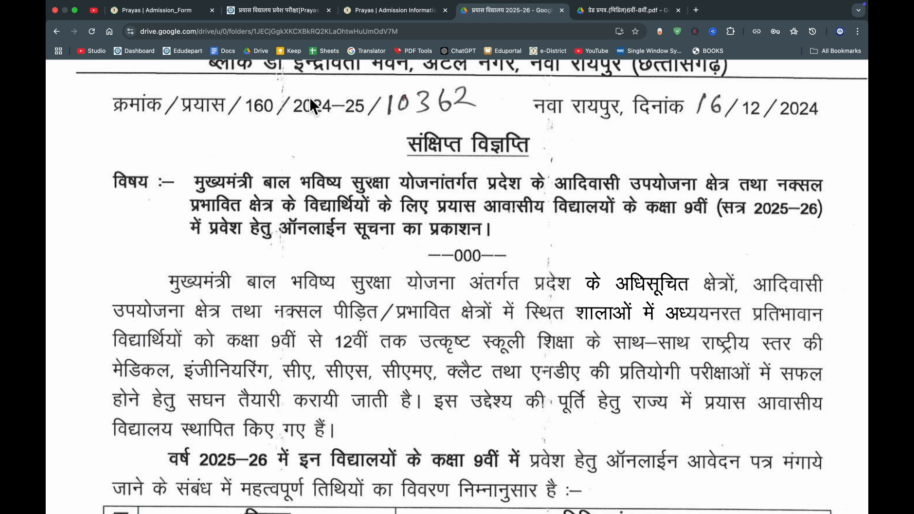
- Return to the Prayas admission information page and start a new online application
{"action": "left_click", "coordinate": [373, 14]}
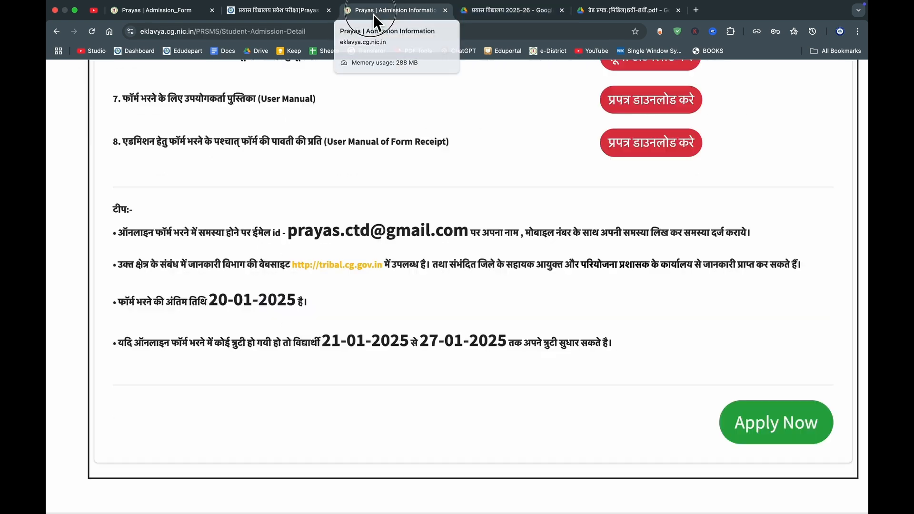
{"action": "left_click", "coordinate": [781, 425]}
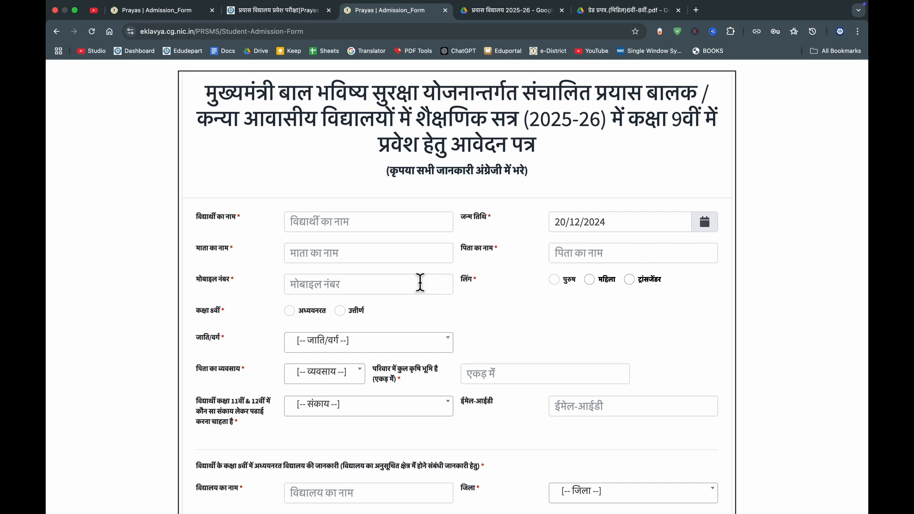
- Look through the blank admission form, from student details and school information to the eligibility questions, document uploads and declaration
{"action": "scroll", "coordinate": [420, 283], "scroll_direction": "up", "scroll_amount": 5}
{"action": "scroll", "coordinate": [420, 283], "scroll_direction": "left", "scroll_amount": 5}
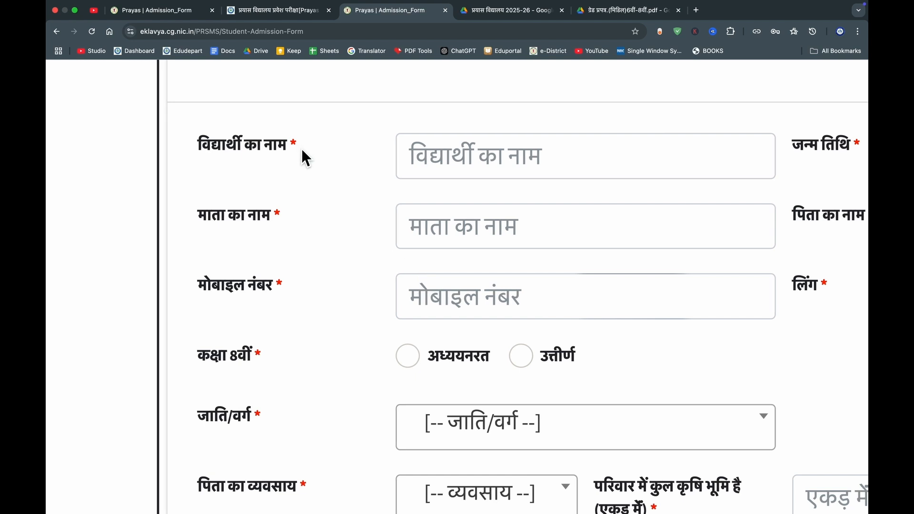
{"action": "scroll", "coordinate": [302, 150], "scroll_direction": "right", "scroll_amount": 10}
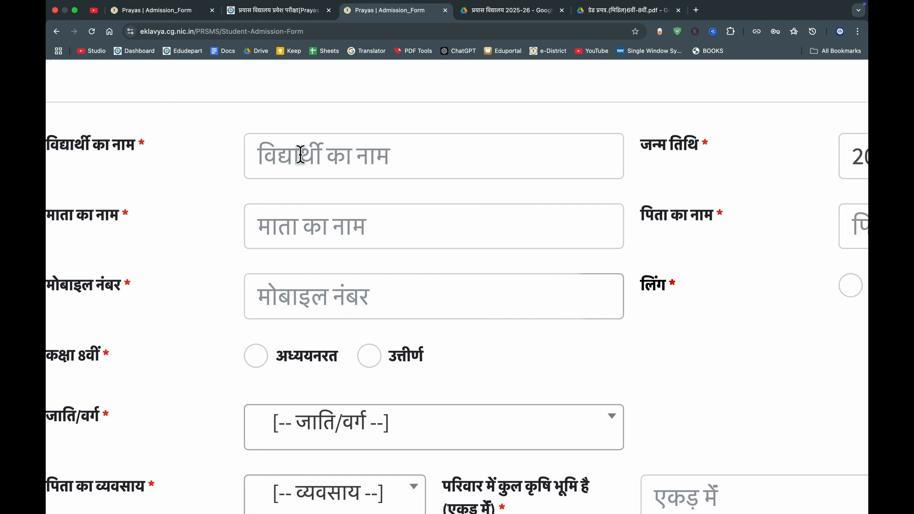
{"action": "scroll", "coordinate": [300, 155], "scroll_direction": "down", "scroll_amount": 3}
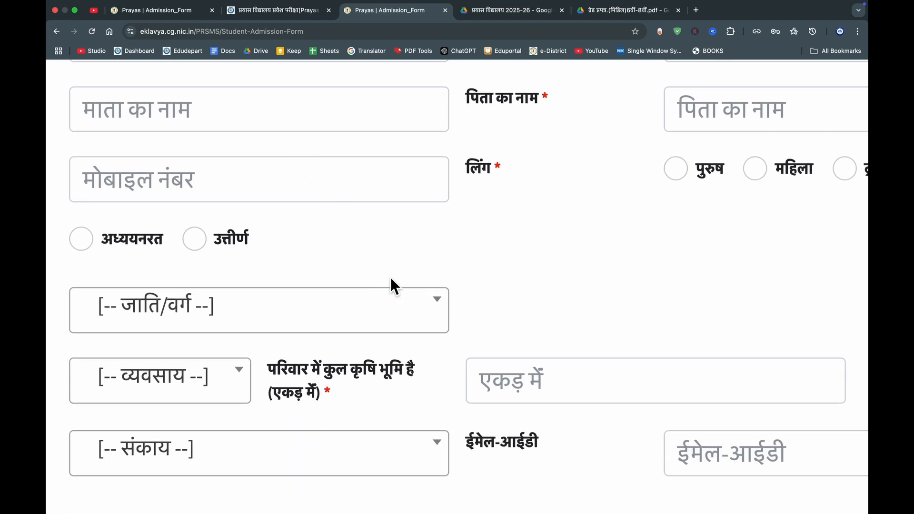
{"action": "scroll", "coordinate": [533, 436], "scroll_direction": "down", "scroll_amount": 1}
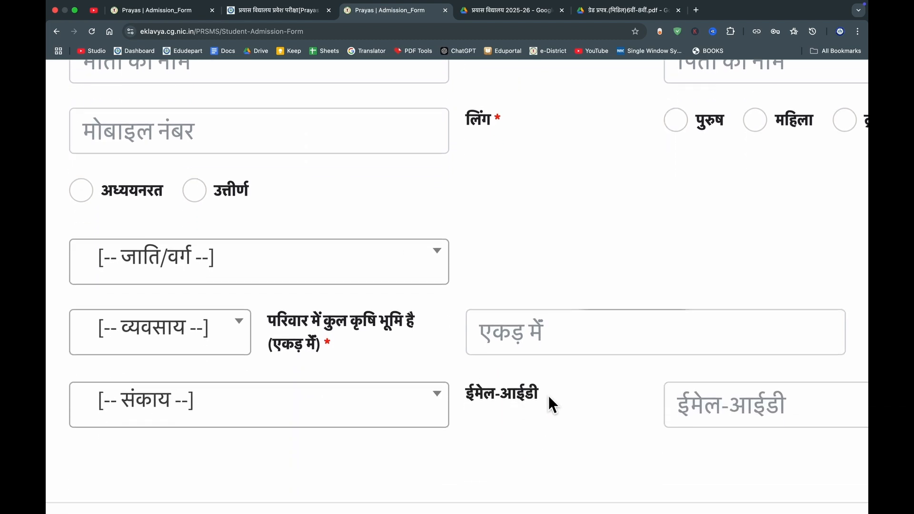
{"action": "scroll", "coordinate": [548, 396], "scroll_direction": "down", "scroll_amount": 5}
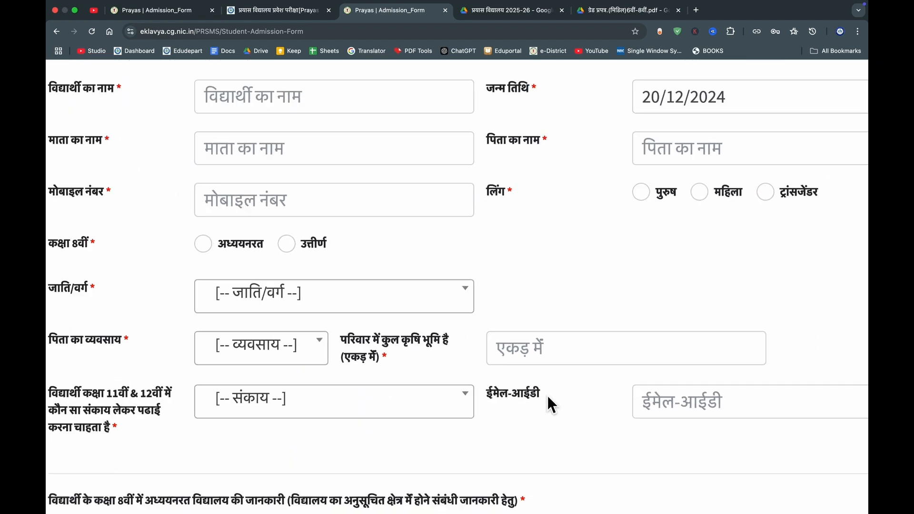
{"action": "scroll", "coordinate": [549, 399], "scroll_direction": "down", "scroll_amount": 10}
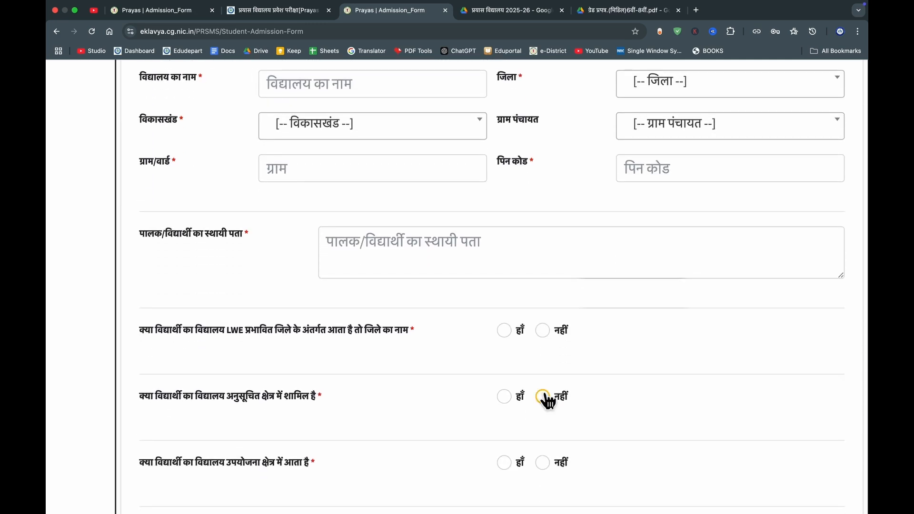
{"action": "scroll", "coordinate": [508, 389], "scroll_direction": "down", "scroll_amount": 8}
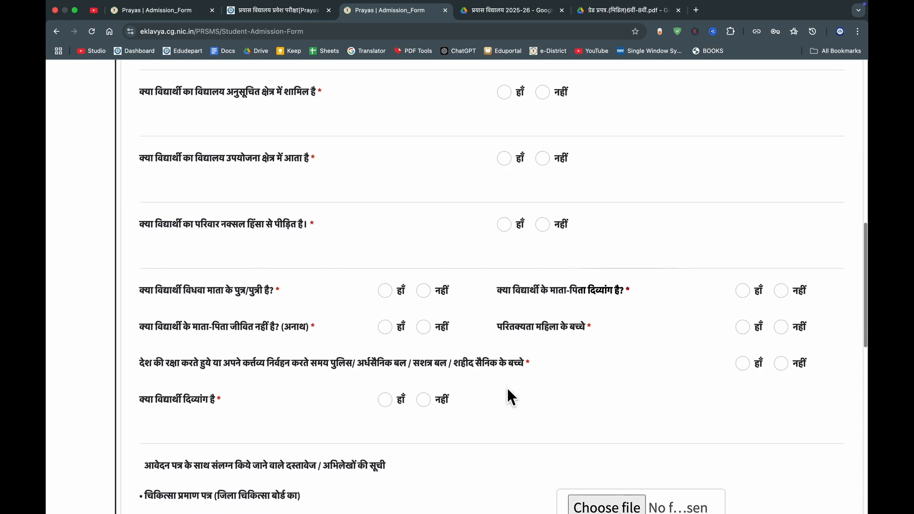
{"action": "scroll", "coordinate": [507, 387], "scroll_direction": "down", "scroll_amount": 18}
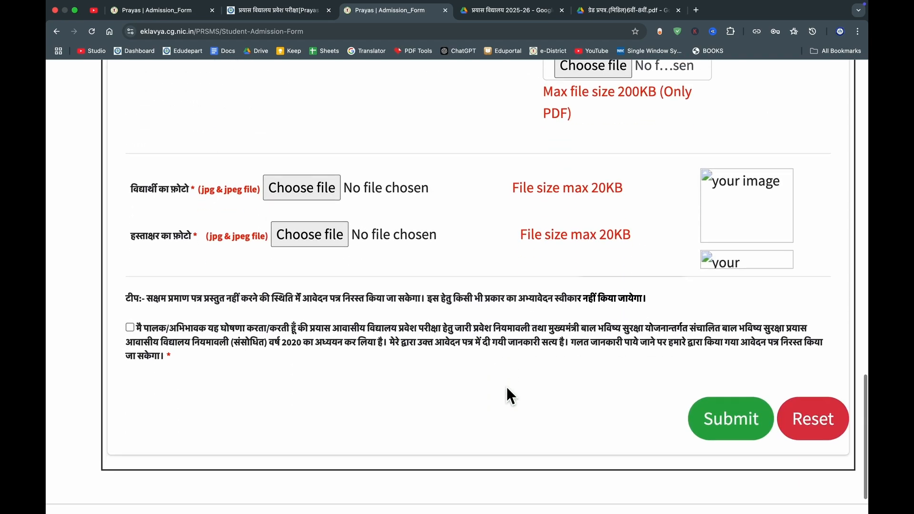
{"action": "scroll", "coordinate": [514, 383], "scroll_direction": "up", "scroll_amount": 11}
{"action": "scroll", "coordinate": [524, 408], "scroll_direction": "down", "scroll_amount": 12}
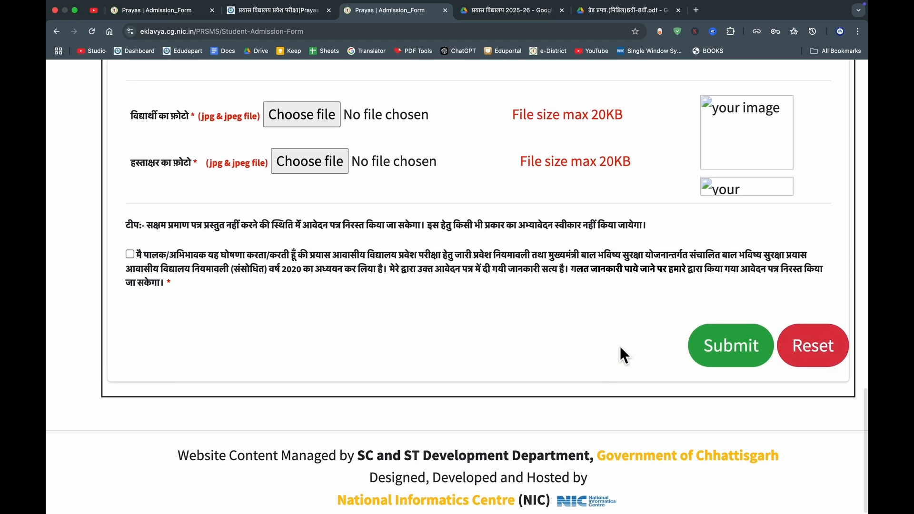
- Try to submit the blank application and review which fields the form marks as required
{"action": "left_click", "coordinate": [738, 352]}
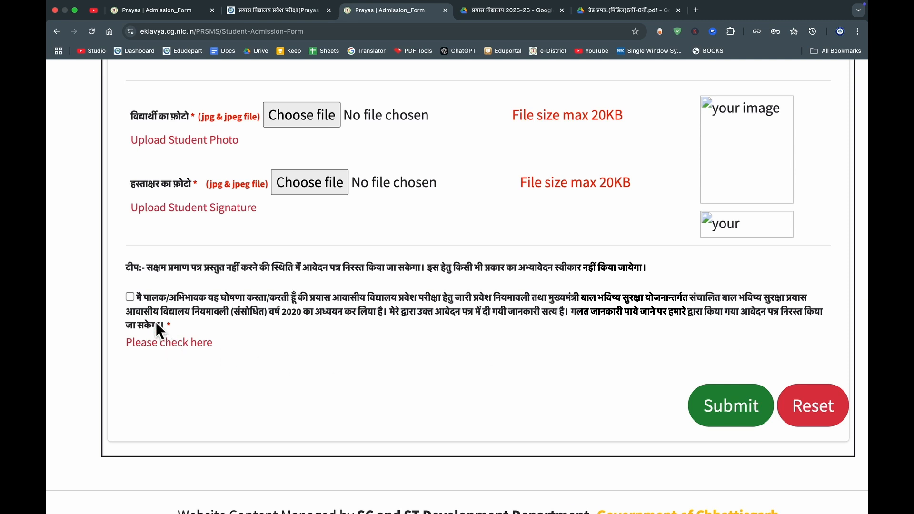
{"action": "left_click", "coordinate": [131, 297]}
{"action": "left_click", "coordinate": [133, 299]}
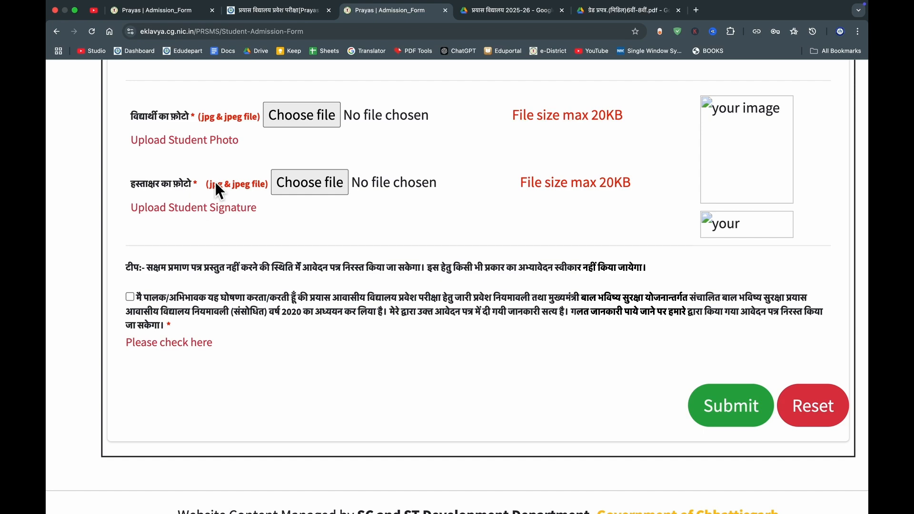
{"action": "scroll", "coordinate": [252, 170], "scroll_direction": "up", "scroll_amount": 8}
{"action": "scroll", "coordinate": [250, 163], "scroll_direction": "up", "scroll_amount": 10}
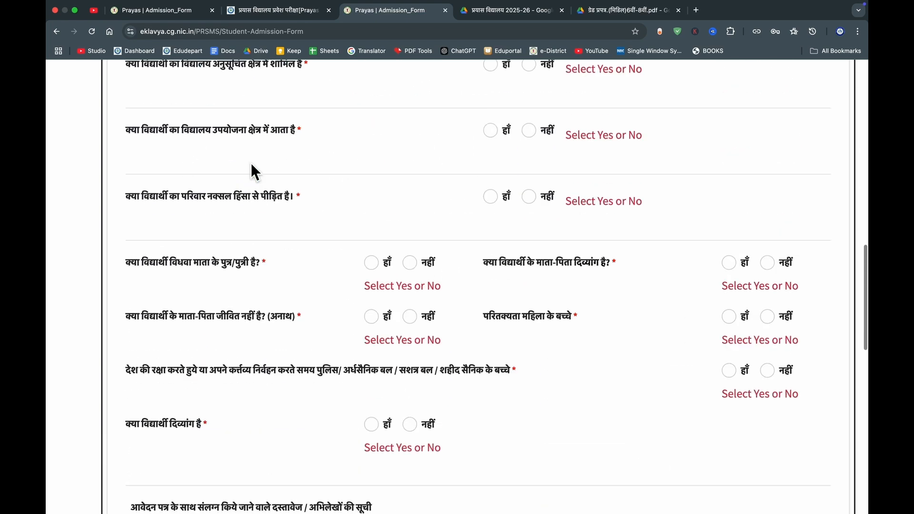
{"action": "scroll", "coordinate": [578, 280], "scroll_direction": "up", "scroll_amount": 15}
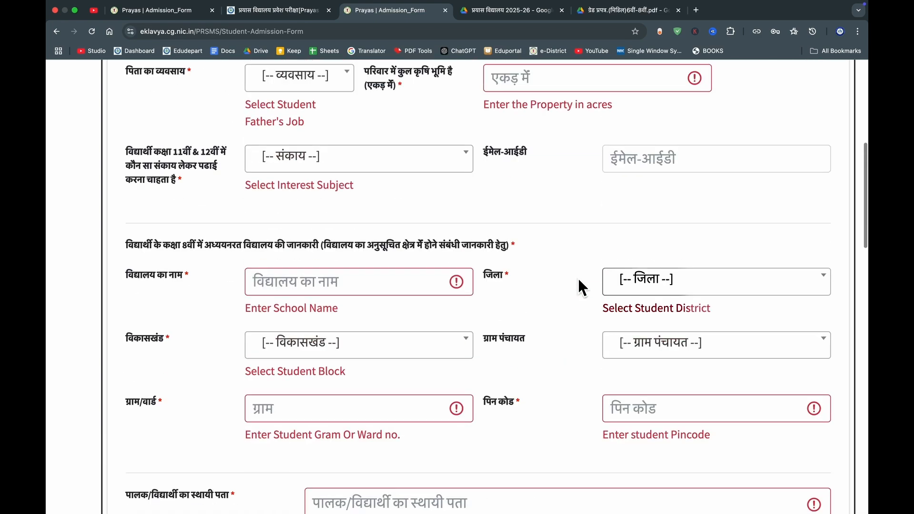
{"action": "scroll", "coordinate": [578, 280], "scroll_direction": "up", "scroll_amount": 1}
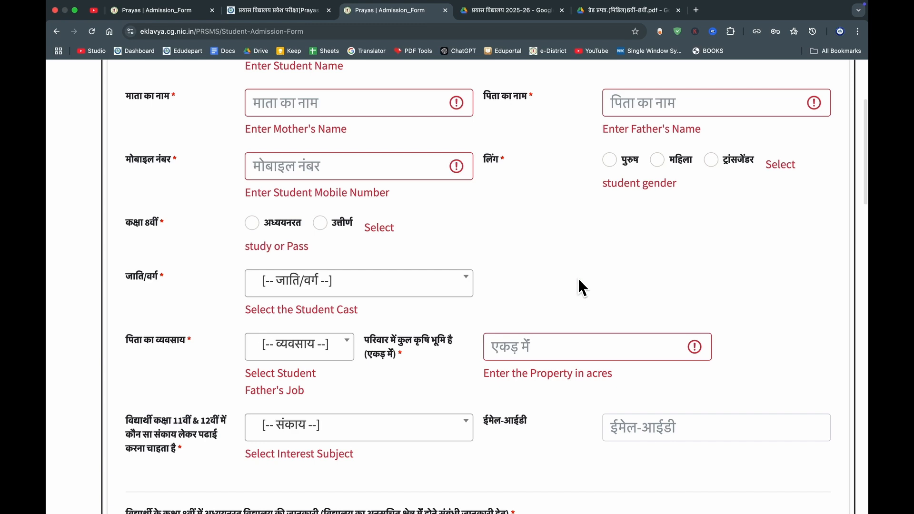
{"action": "scroll", "coordinate": [579, 280], "scroll_direction": "up", "scroll_amount": 5}
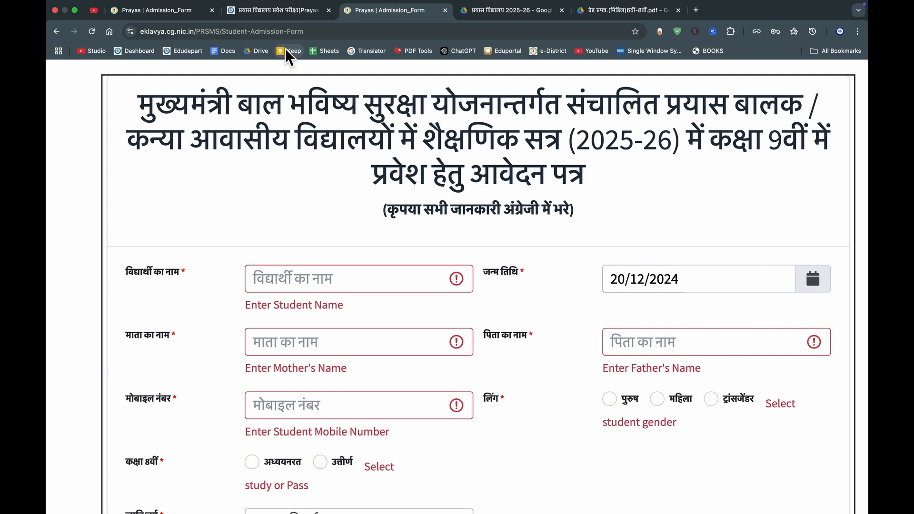
- Switch to the partly filled admission form and select the student's date of birth in the calendar by year, month and day
{"action": "left_click", "coordinate": [180, 13]}
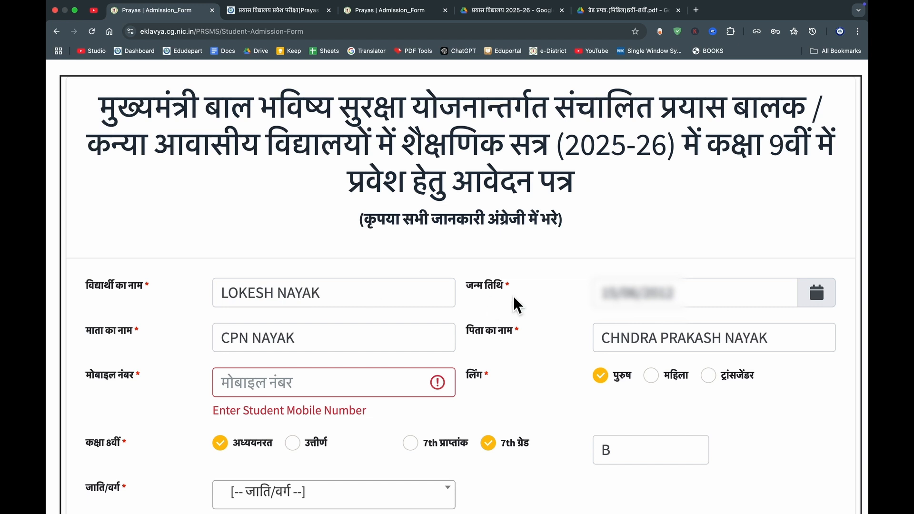
{"action": "left_click", "coordinate": [820, 300]}
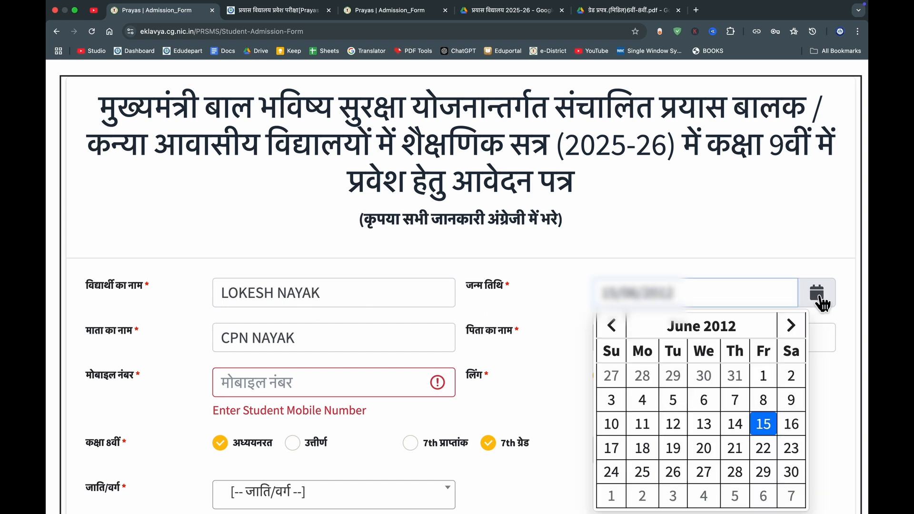
{"action": "left_click", "coordinate": [720, 331]}
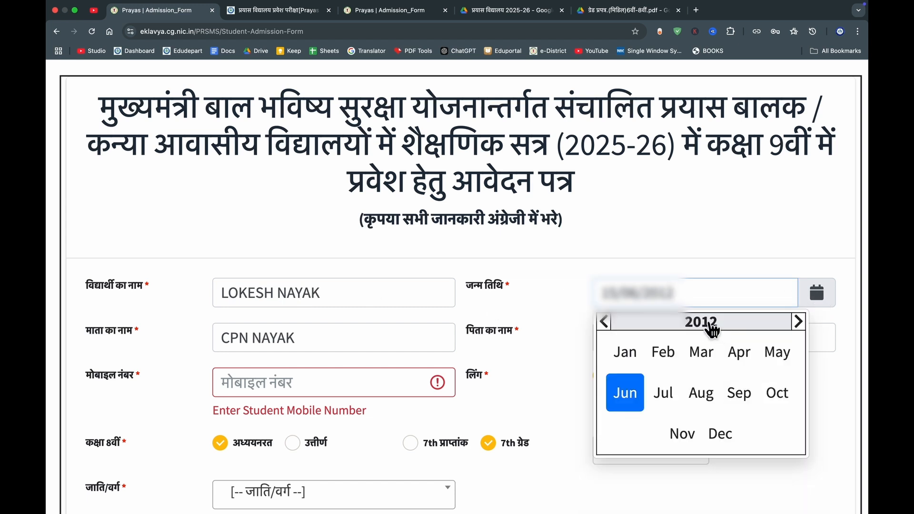
{"action": "left_click", "coordinate": [713, 327]}
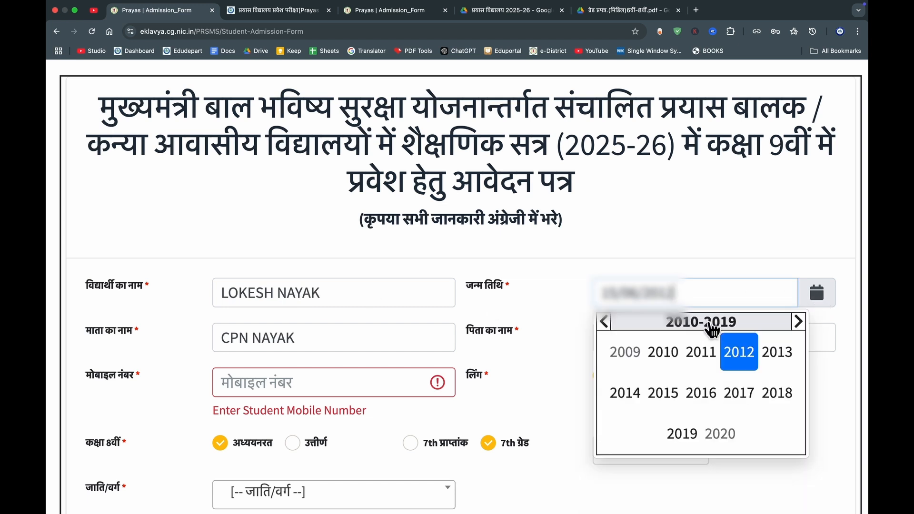
{"action": "left_click", "coordinate": [738, 352]}
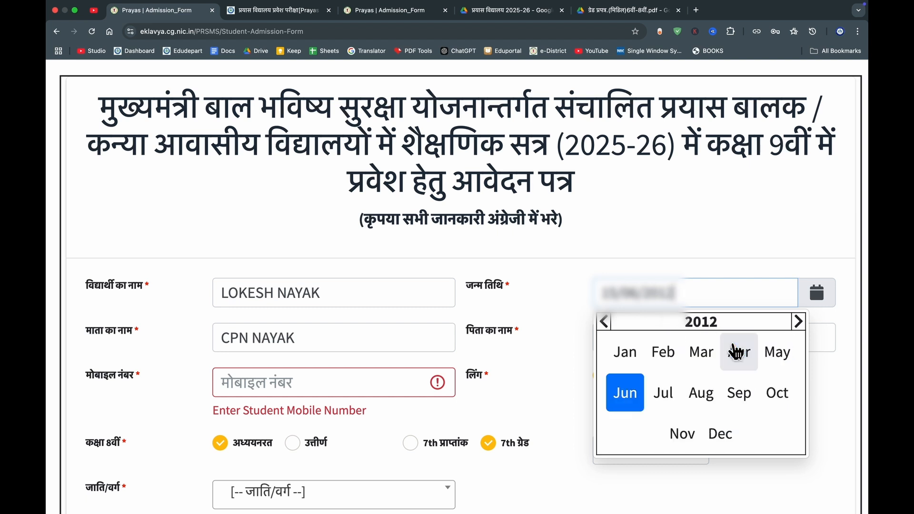
{"action": "left_click", "coordinate": [627, 390]}
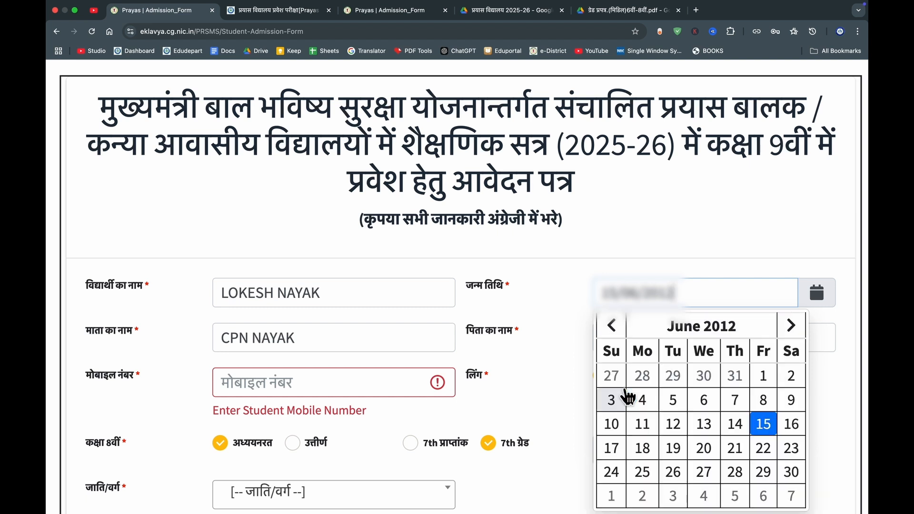
{"action": "left_click", "coordinate": [763, 422]}
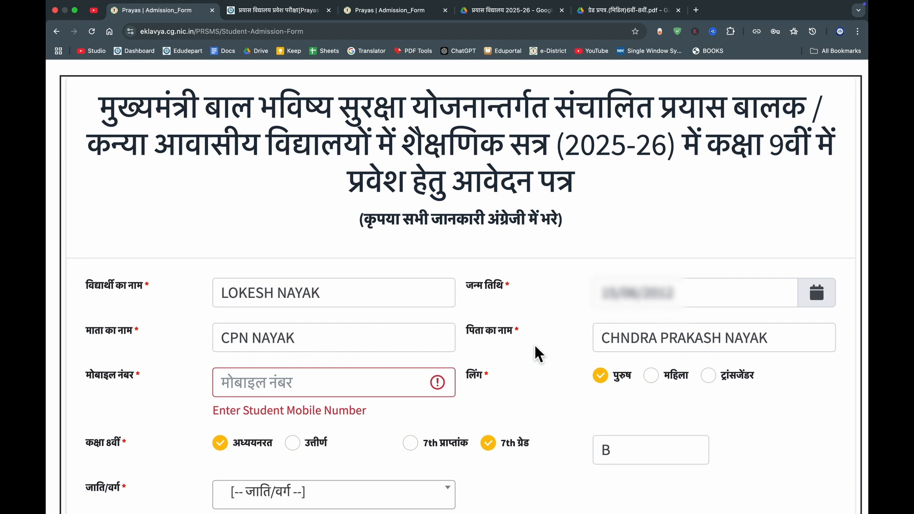
- Try the उत्तीर्ण option for कक्षा 8वीं, switching between 8th प्राप्तांक and 8th ग्रेड
{"action": "scroll", "coordinate": [535, 344], "scroll_direction": "down", "scroll_amount": 2}
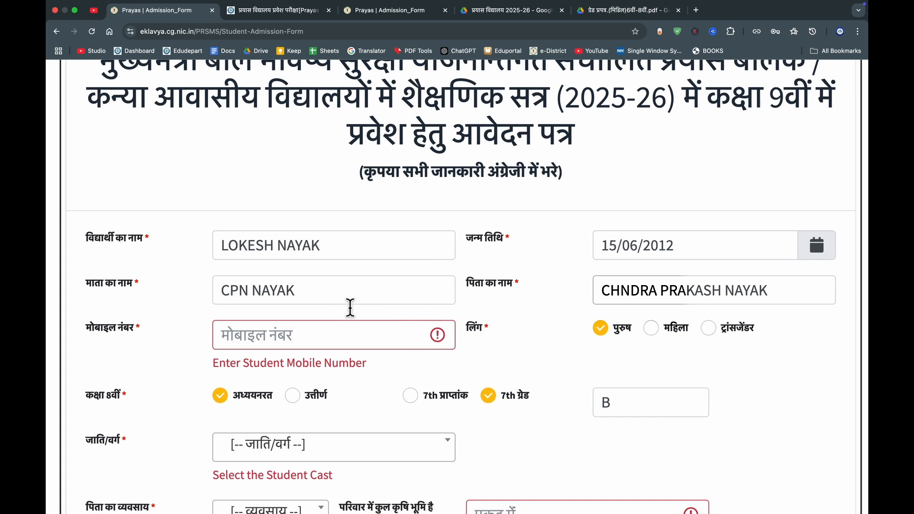
{"action": "left_click", "coordinate": [248, 347]}
{"action": "scroll", "coordinate": [300, 336], "scroll_direction": "down", "scroll_amount": 1}
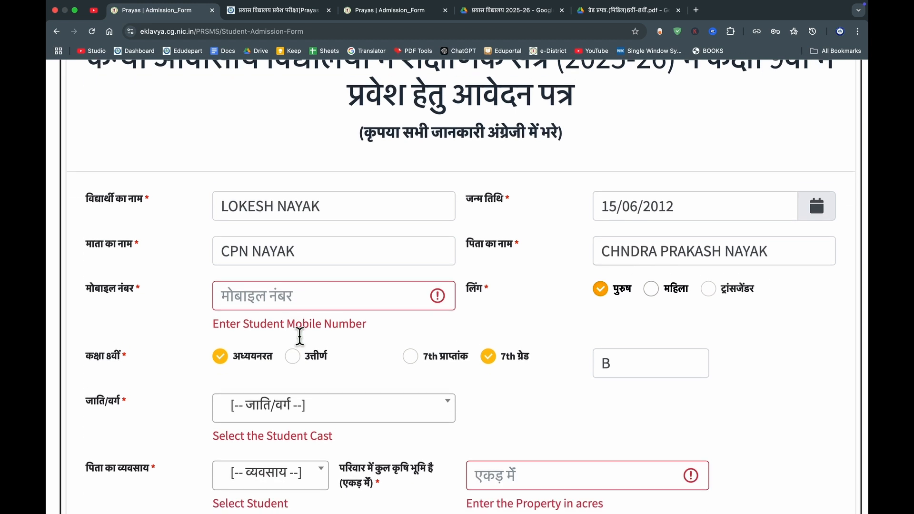
{"action": "left_click_drag", "start_coordinate": [129, 348], "coordinate": [93, 348]}
{"action": "left_click", "coordinate": [127, 350]}
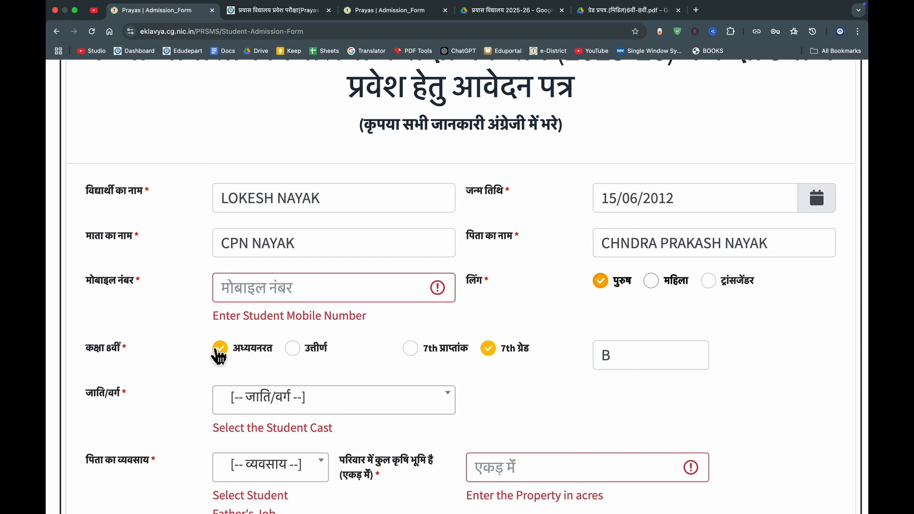
{"action": "left_click", "coordinate": [292, 349]}
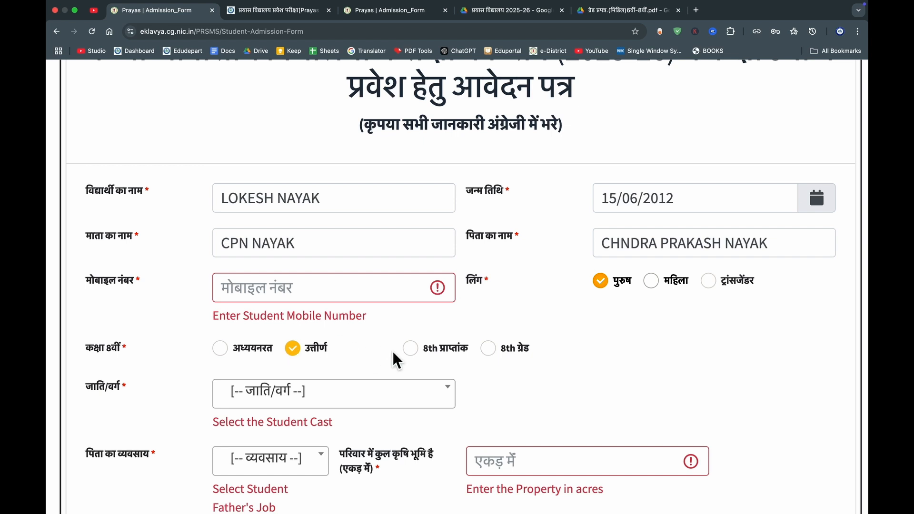
{"action": "left_click", "coordinate": [413, 351]}
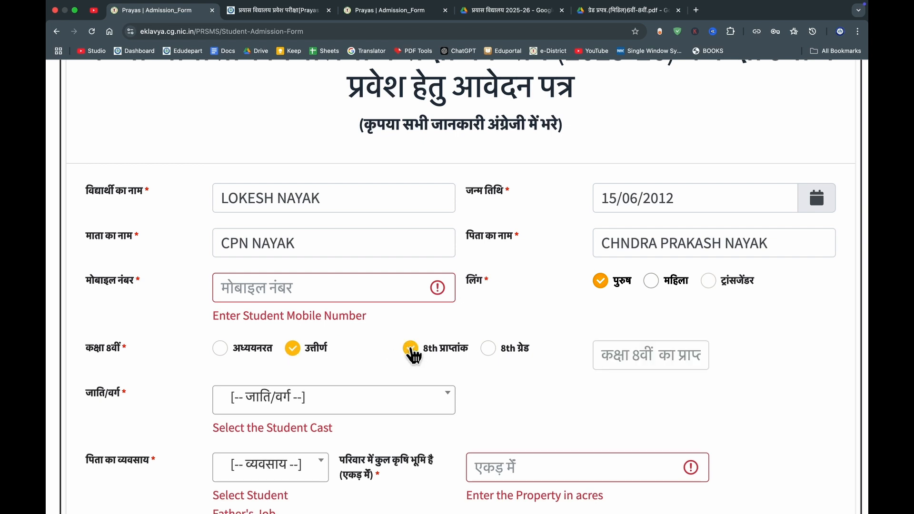
{"action": "left_click", "coordinate": [488, 350]}
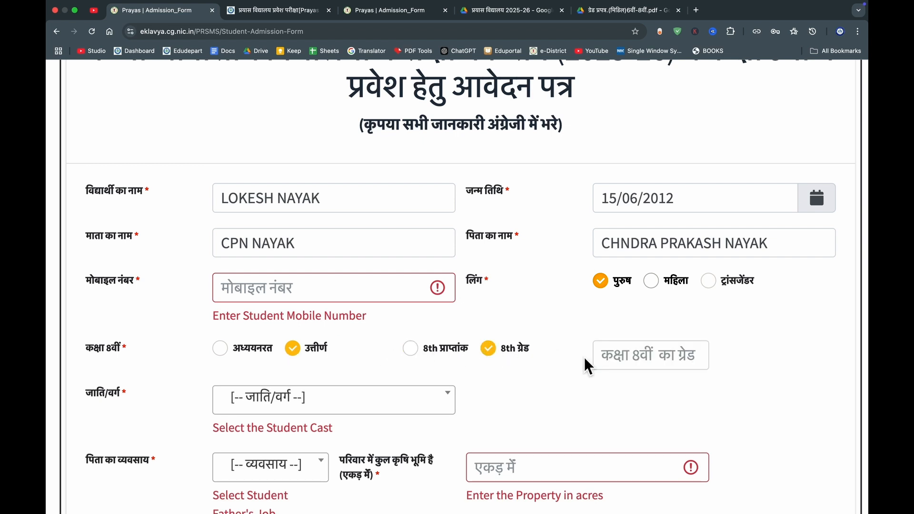
- Set कक्षा 8वीं to अध्ययनरत, compare the 7th प्राप्तांक option, and give the 7th ग्रेड as B
{"action": "left_click", "coordinate": [220, 349]}
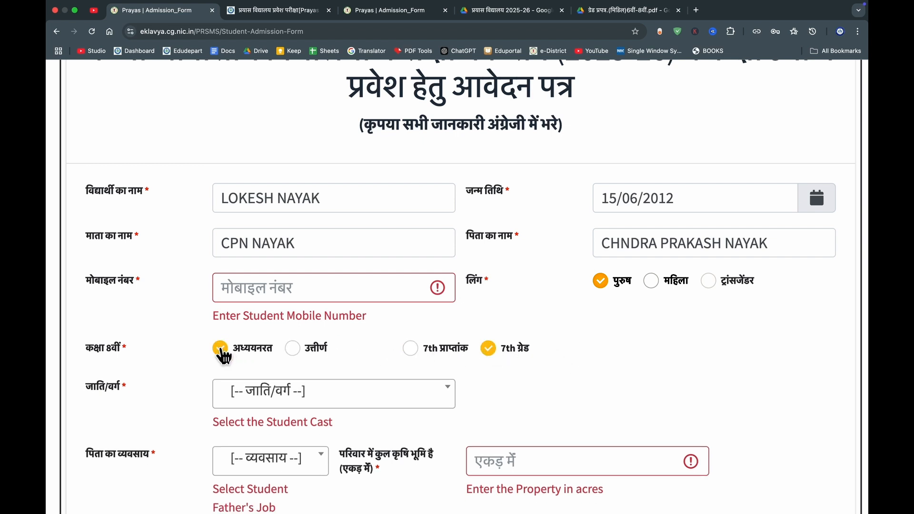
{"action": "left_click", "coordinate": [410, 351]}
{"action": "left_click", "coordinate": [488, 350]}
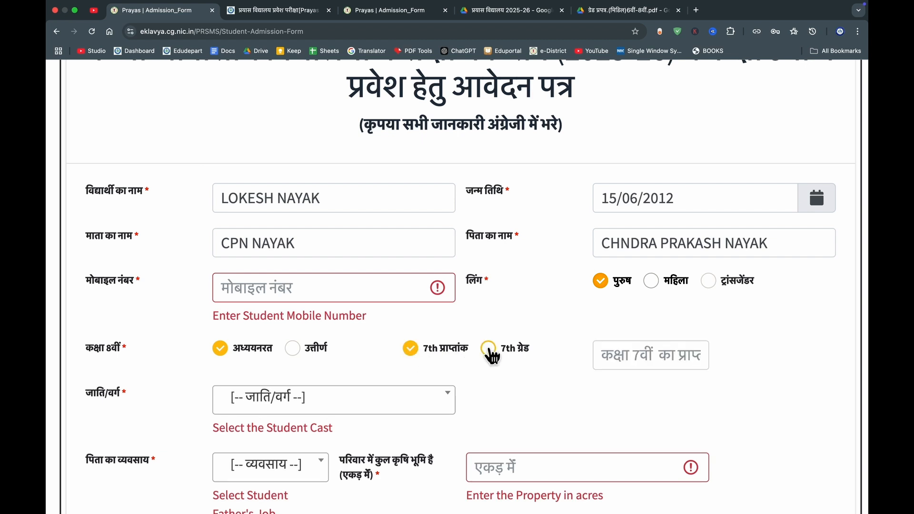
{"action": "type", "text": "B"}
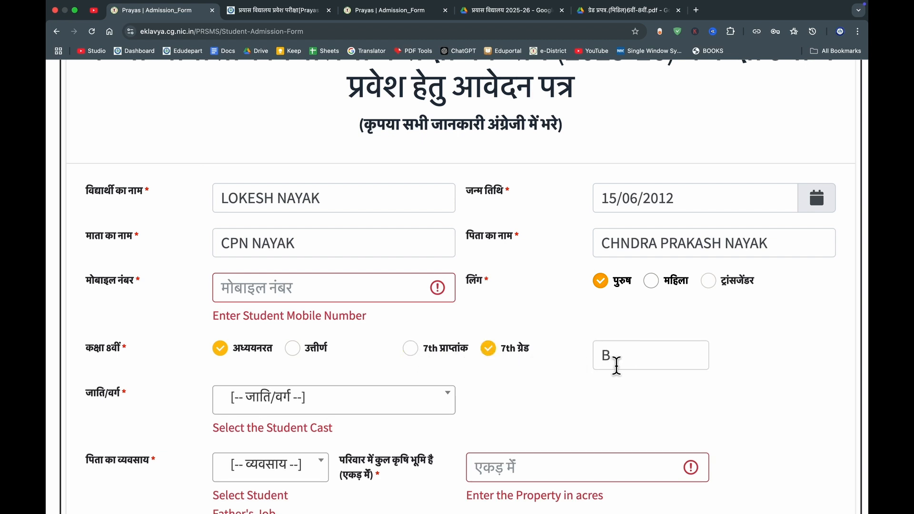
- Read the eligible areas, category reservation and selection criteria in the प्रयास विद्यालय 2025-26 policy document in Google Drive
{"action": "left_click", "coordinate": [519, 11]}
{"action": "scroll", "coordinate": [428, 332], "scroll_direction": "down", "scroll_amount": 20}
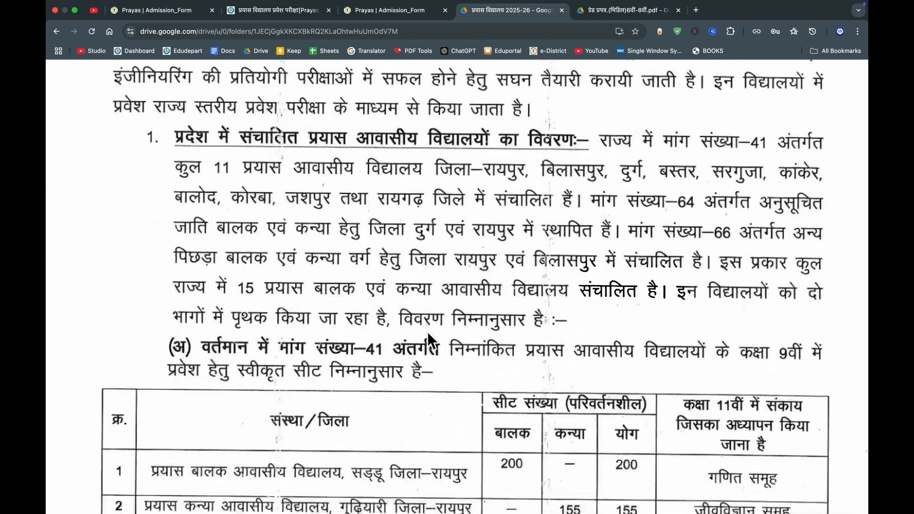
{"action": "scroll", "coordinate": [431, 339], "scroll_direction": "down", "scroll_amount": 20}
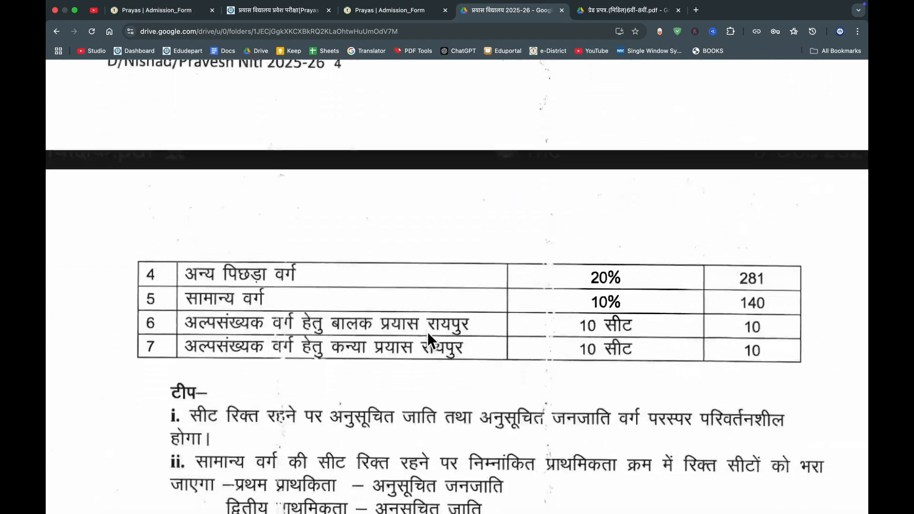
{"action": "scroll", "coordinate": [427, 333], "scroll_direction": "up", "scroll_amount": 15}
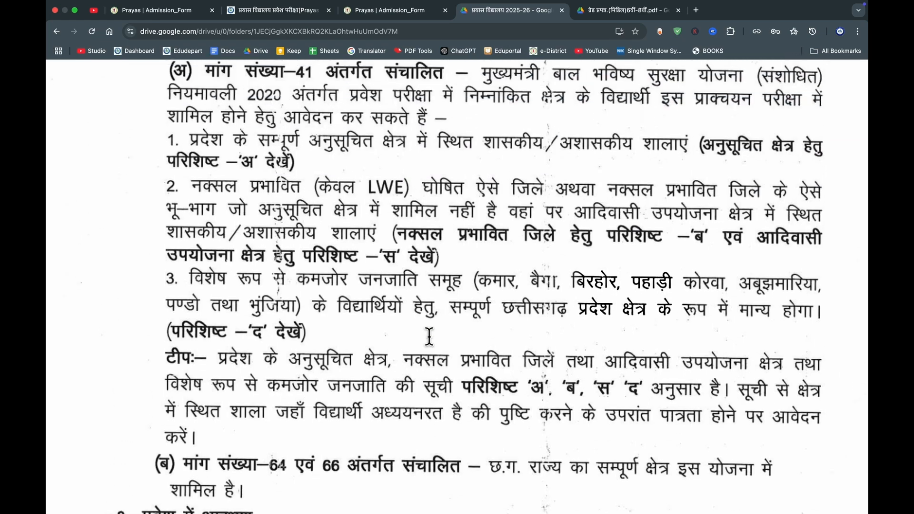
{"action": "scroll", "coordinate": [429, 336], "scroll_direction": "down", "scroll_amount": 15}
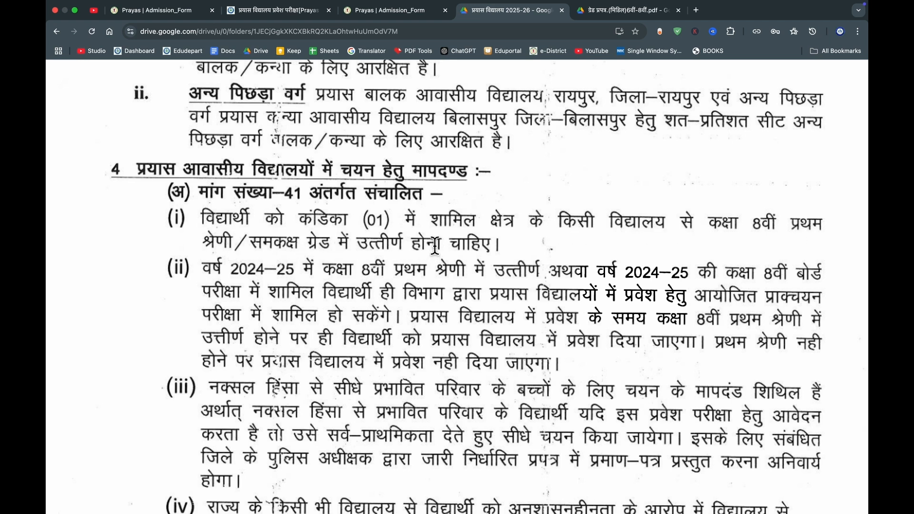
- Check the mark range for grade B out of 100 in the class 6-8 grade chart PDF
{"action": "left_click", "coordinate": [604, 13]}
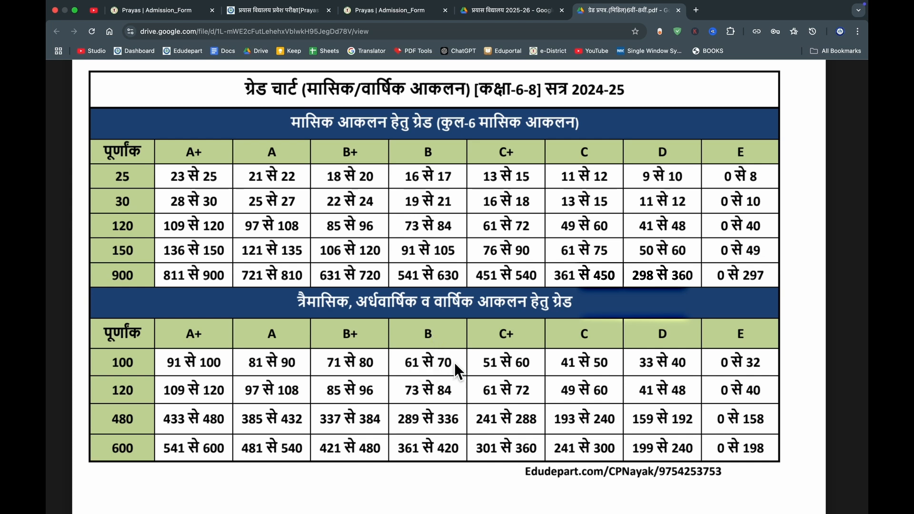
{"action": "left_click_drag", "start_coordinate": [454, 361], "coordinate": [415, 363]}
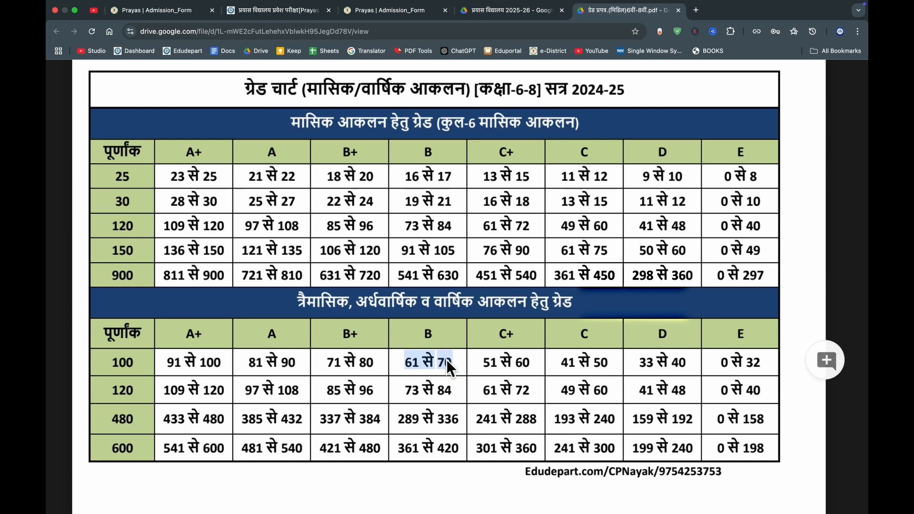
{"action": "left_click", "coordinate": [418, 368]}
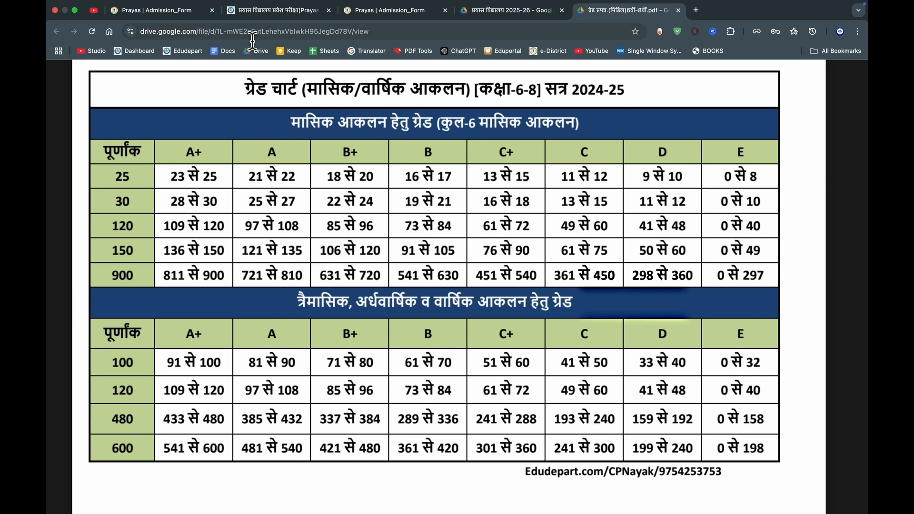
- Return to the partly filled admission form and change the 7th ग्रेड to A
{"action": "left_click", "coordinate": [179, 10]}
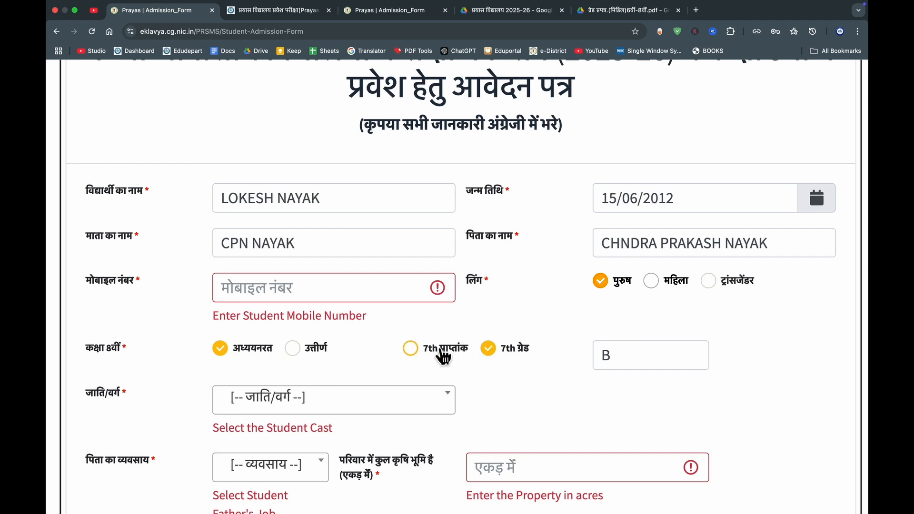
{"action": "left_click", "coordinate": [413, 351]}
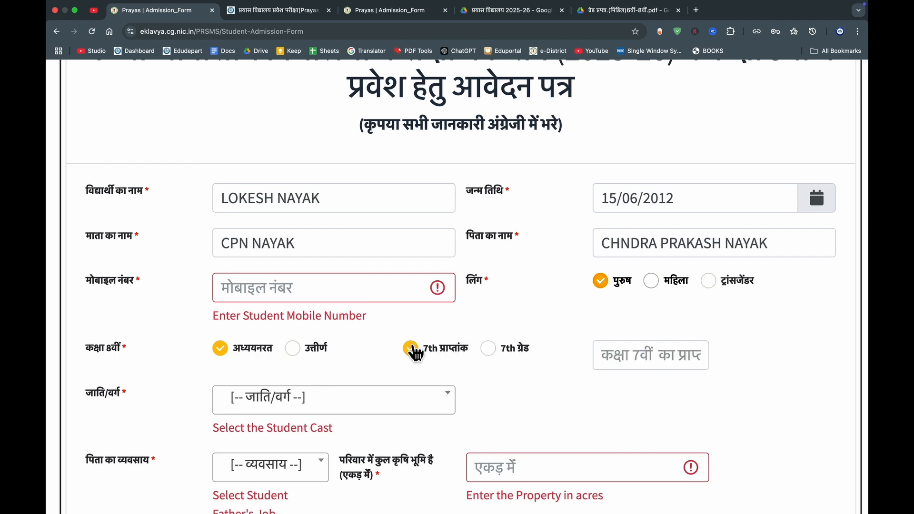
{"action": "left_click", "coordinate": [489, 349]}
{"action": "double_click", "coordinate": [607, 358]}
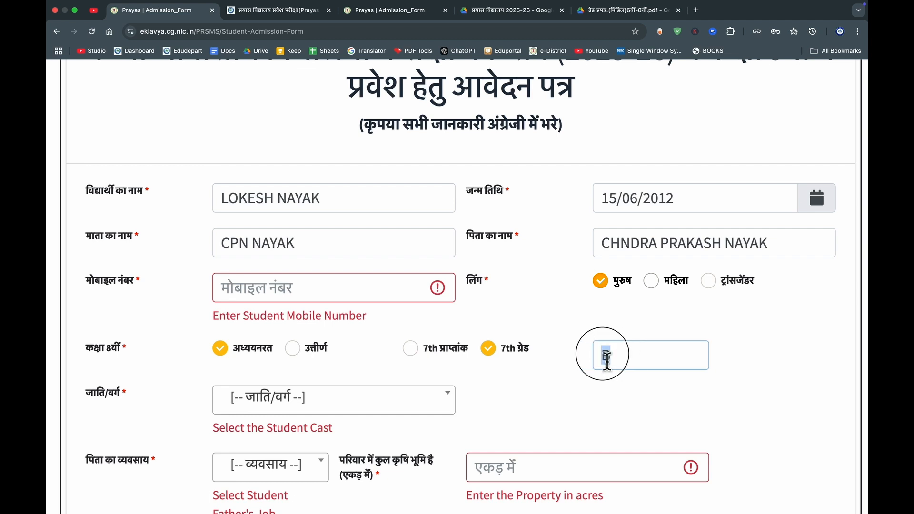
{"action": "type", "text": "A"}
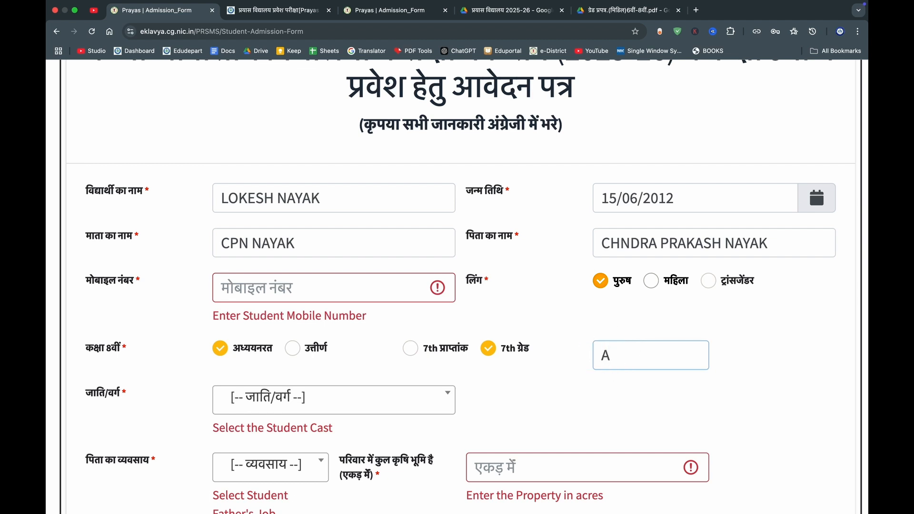
- Review the जाति/वर्ग options and choose विशेष रूप से कमजोर जनजाति समूह (PVTG)
{"action": "left_click", "coordinate": [319, 402]}
{"action": "scroll", "coordinate": [317, 408], "scroll_direction": "down", "scroll_amount": 3}
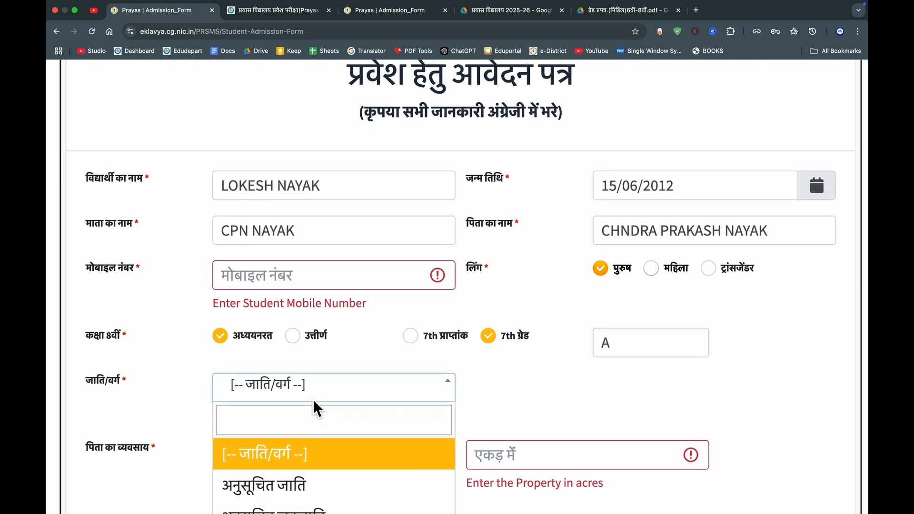
{"action": "scroll", "coordinate": [295, 368], "scroll_direction": "down", "scroll_amount": 1}
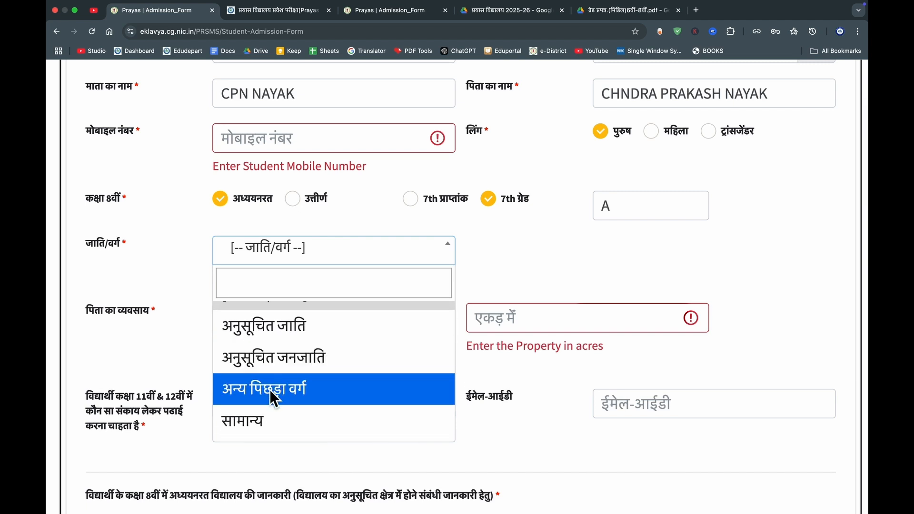
{"action": "scroll", "coordinate": [270, 389], "scroll_direction": "down", "scroll_amount": 1}
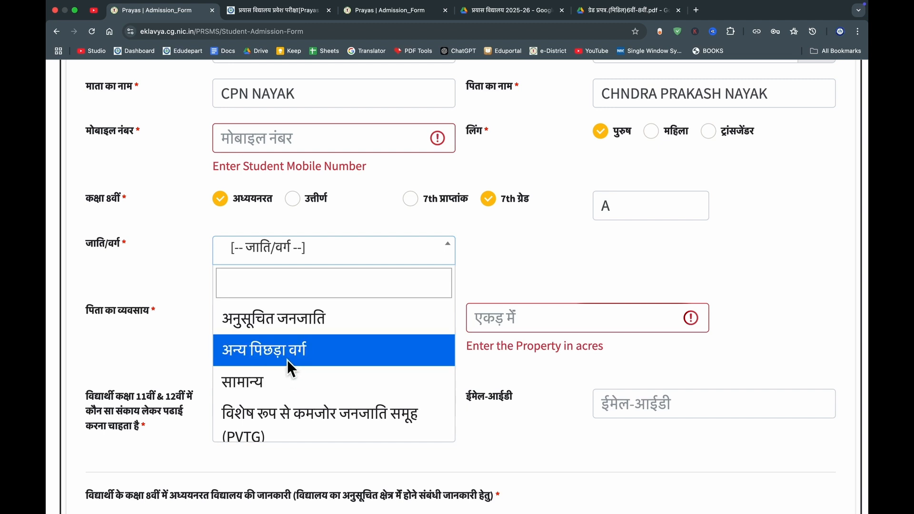
{"action": "scroll", "coordinate": [287, 362], "scroll_direction": "down", "scroll_amount": 1}
{"action": "scroll", "coordinate": [287, 359], "scroll_direction": "up", "scroll_amount": 1}
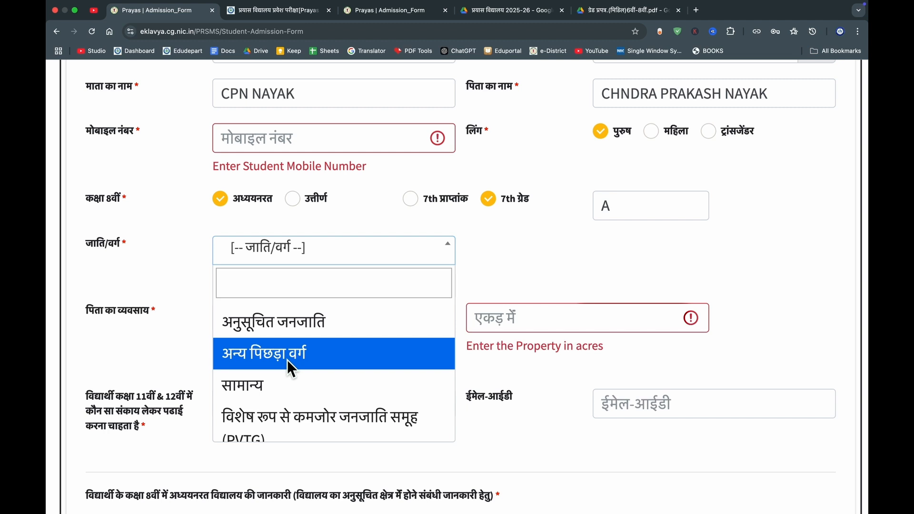
{"action": "scroll", "coordinate": [256, 395], "scroll_direction": "down", "scroll_amount": 1}
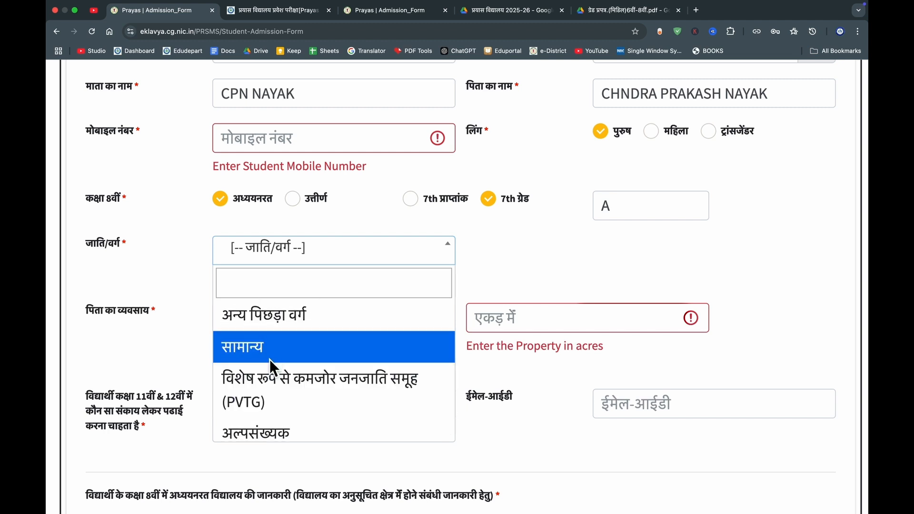
{"action": "left_click", "coordinate": [310, 396]}
- Review the PVTG वर्ग options and compare them with the tribe list in the Prapatra-D PVTG document
{"action": "left_click", "coordinate": [664, 259]}
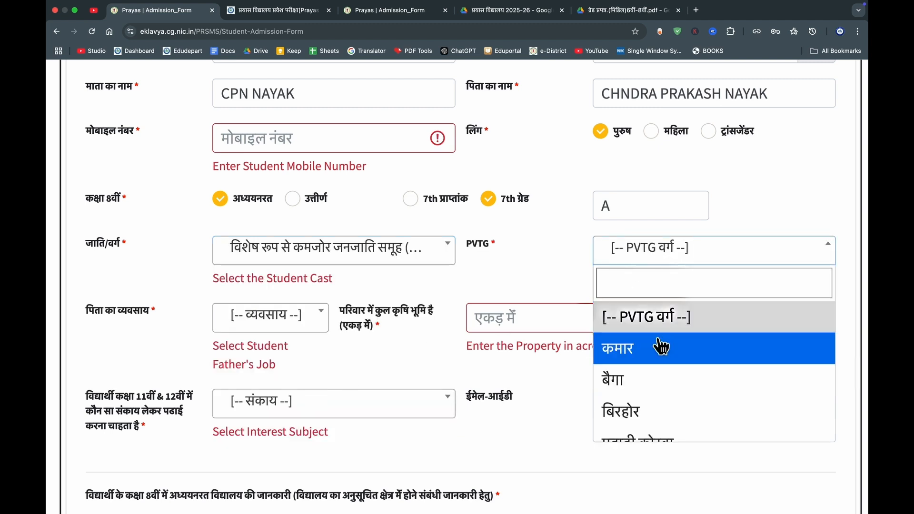
{"action": "scroll", "coordinate": [661, 347], "scroll_direction": "down", "scroll_amount": 3}
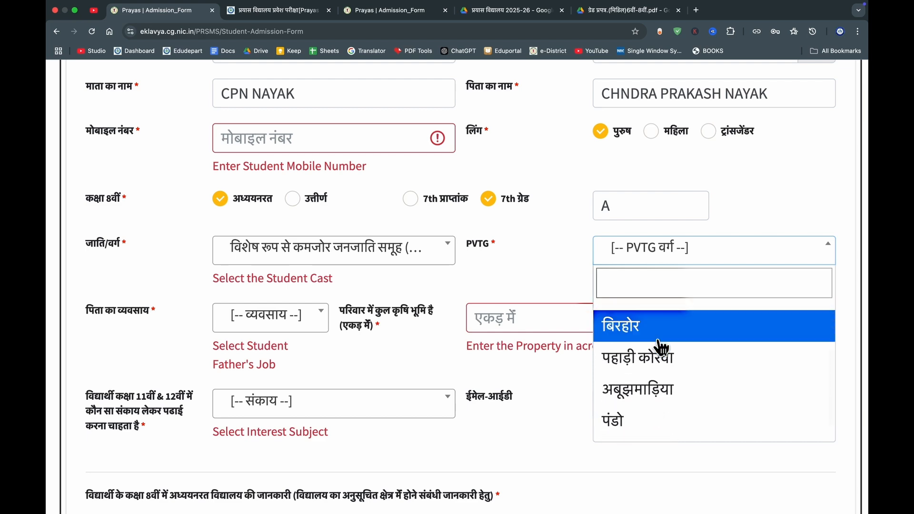
{"action": "key", "text": "ctrl+Up"}
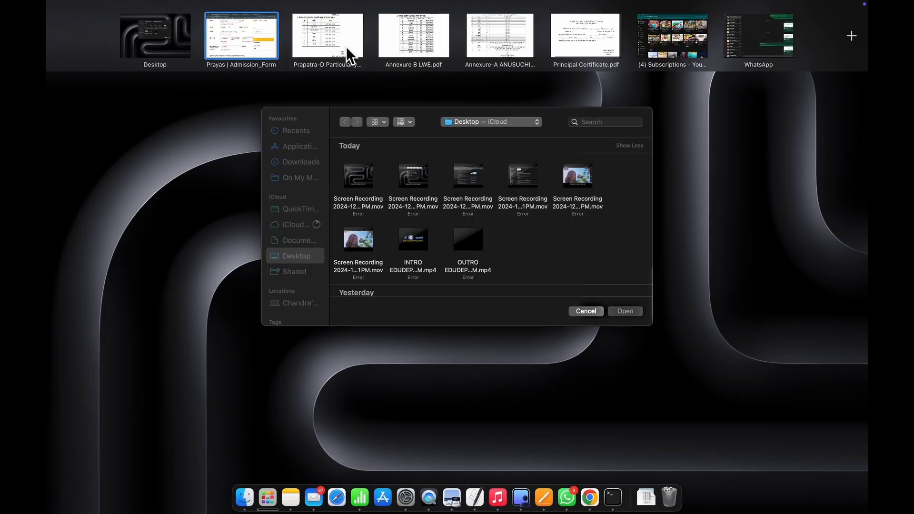
{"action": "left_click", "coordinate": [334, 39]}
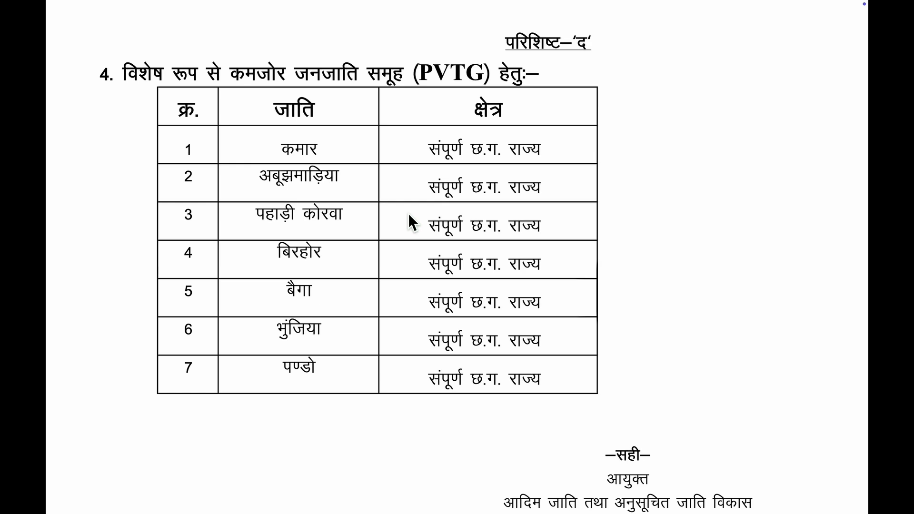
- Return to the admission form and change the जाति/वर्ग to अन्य पिछड़ा वर्ग
{"action": "key", "text": "ctrl+Up"}
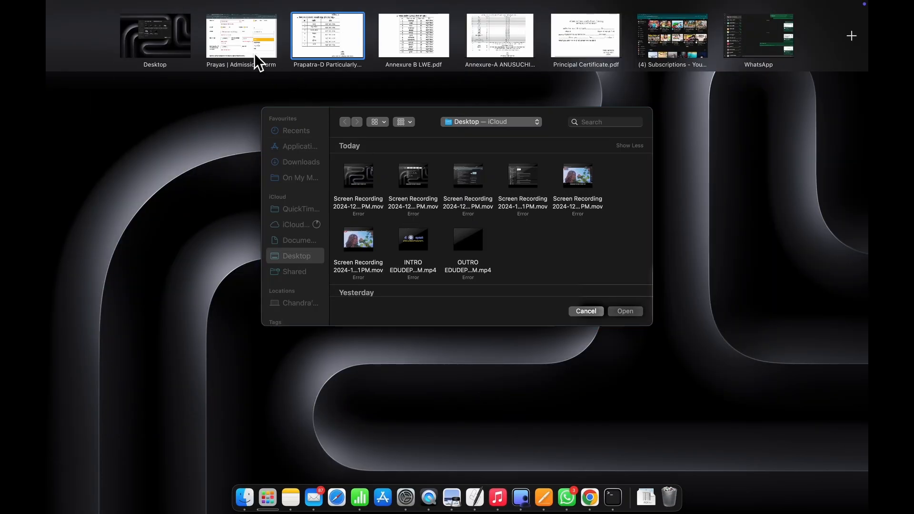
{"action": "left_click", "coordinate": [243, 45]}
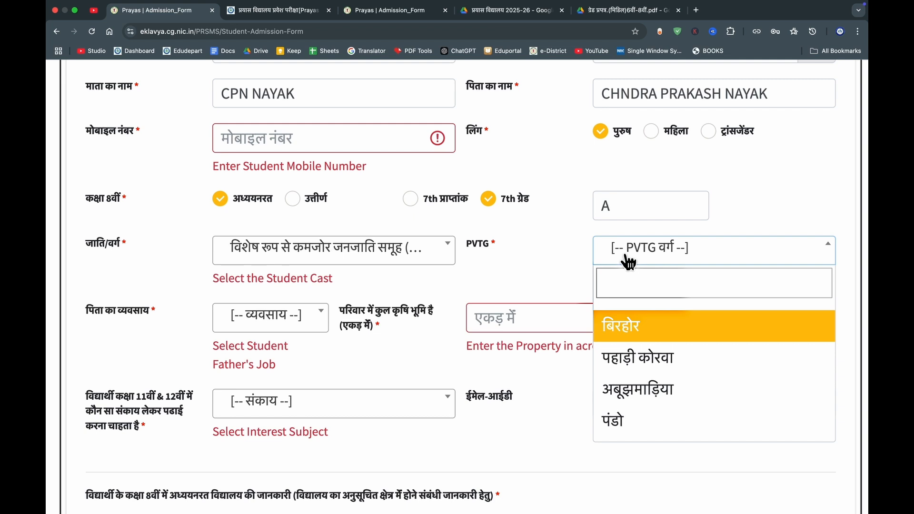
{"action": "left_click", "coordinate": [365, 267]}
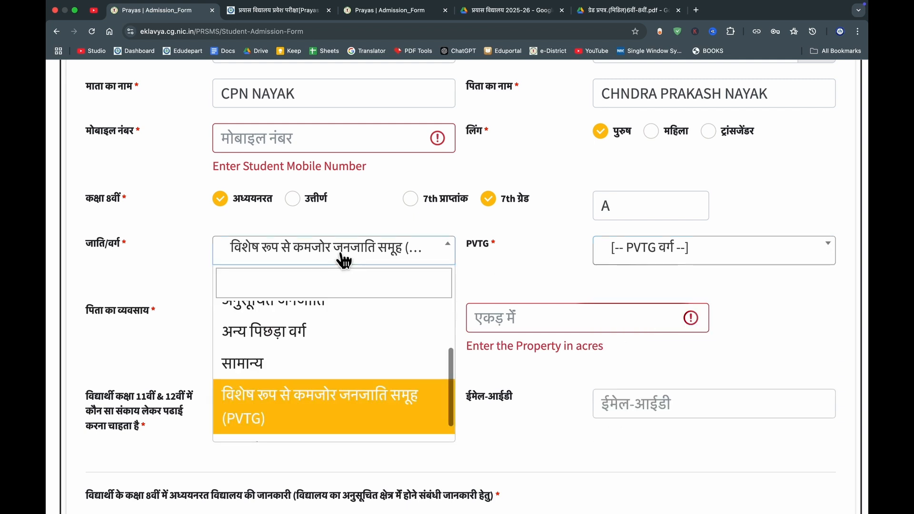
{"action": "left_click", "coordinate": [276, 337]}
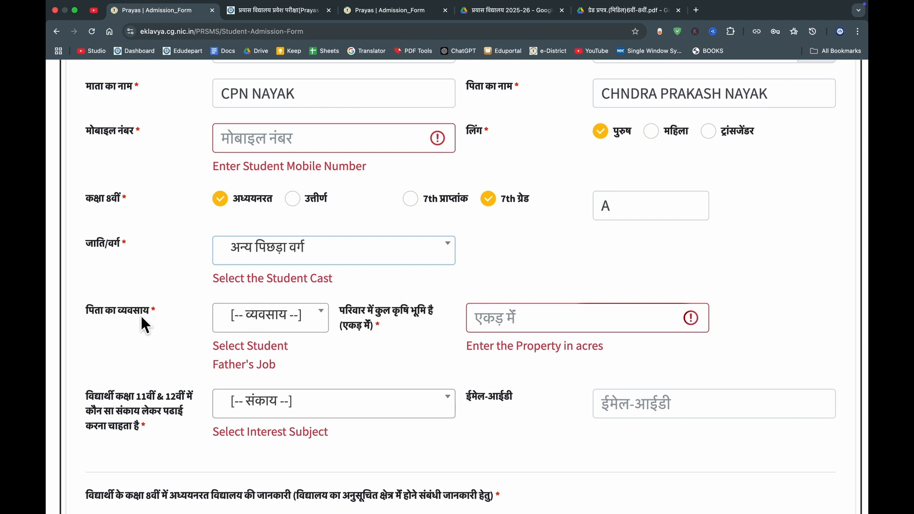
- Set the पिता का व्यवसाय to शासकीय नौकरी and enter TEACHER as the पद
{"action": "left_click", "coordinate": [268, 322]}
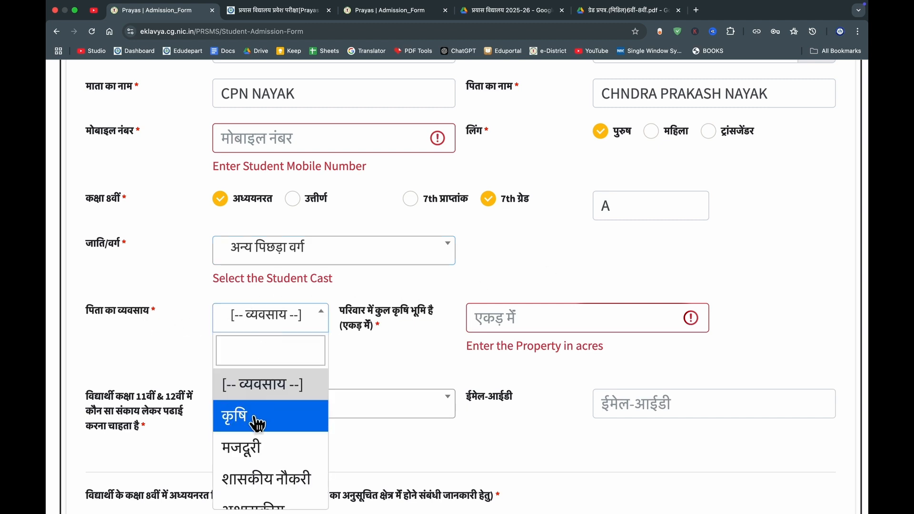
{"action": "scroll", "coordinate": [261, 455], "scroll_direction": "down", "scroll_amount": 1}
{"action": "scroll", "coordinate": [261, 456], "scroll_direction": "down", "scroll_amount": 1}
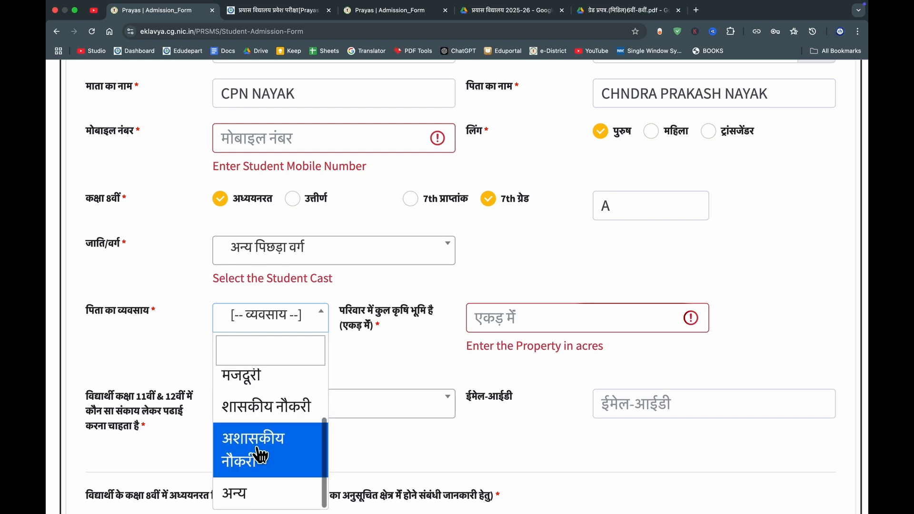
{"action": "left_click", "coordinate": [266, 408]}
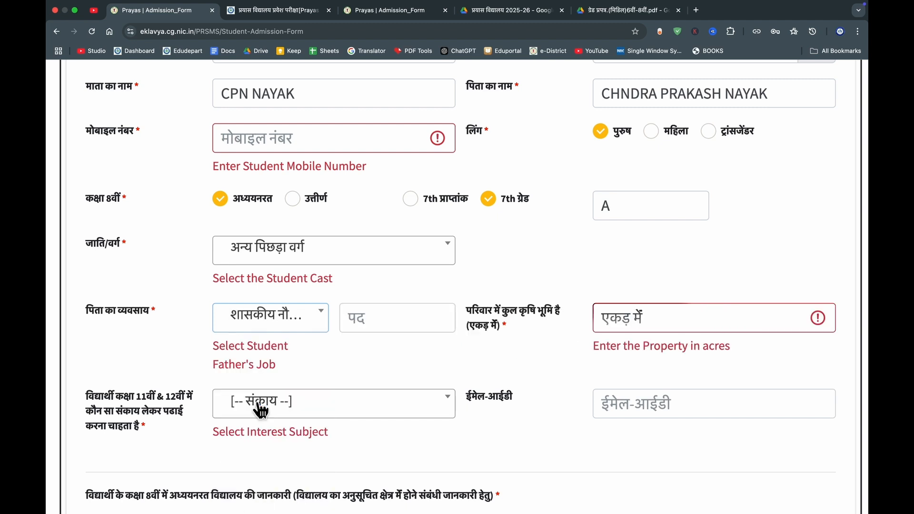
{"action": "left_click", "coordinate": [368, 318]}
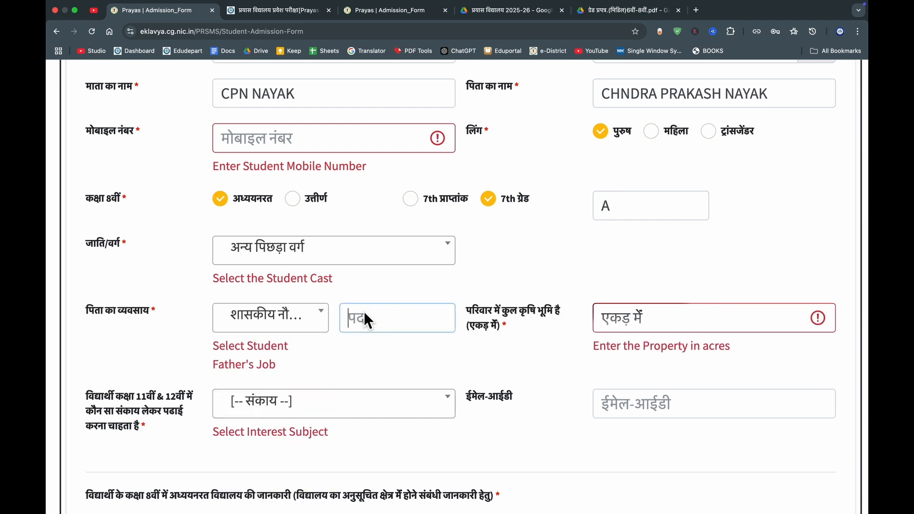
{"action": "type", "text": "TEACHER"}
- Enter 10 acres as the family's total agricultural land and choose गणित as the class 11 and 12 संकाय
{"action": "left_click", "coordinate": [606, 325]}
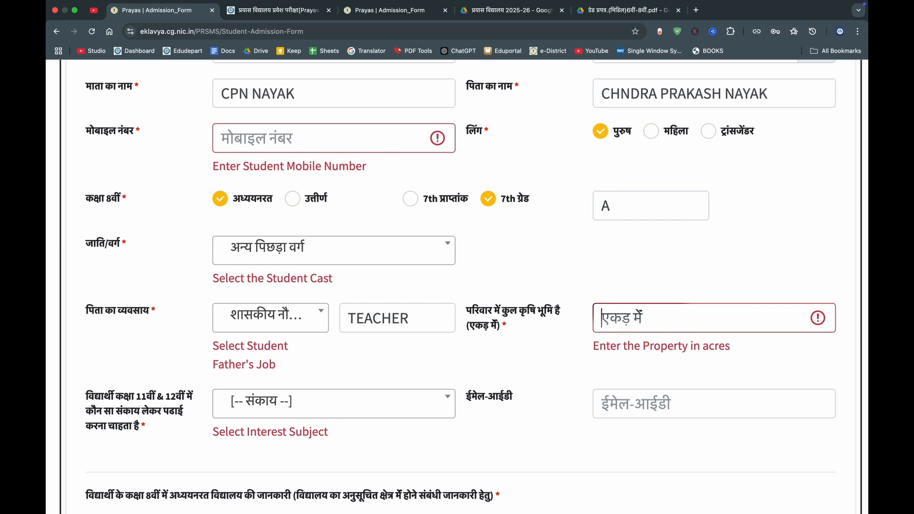
{"action": "type", "text": "10"}
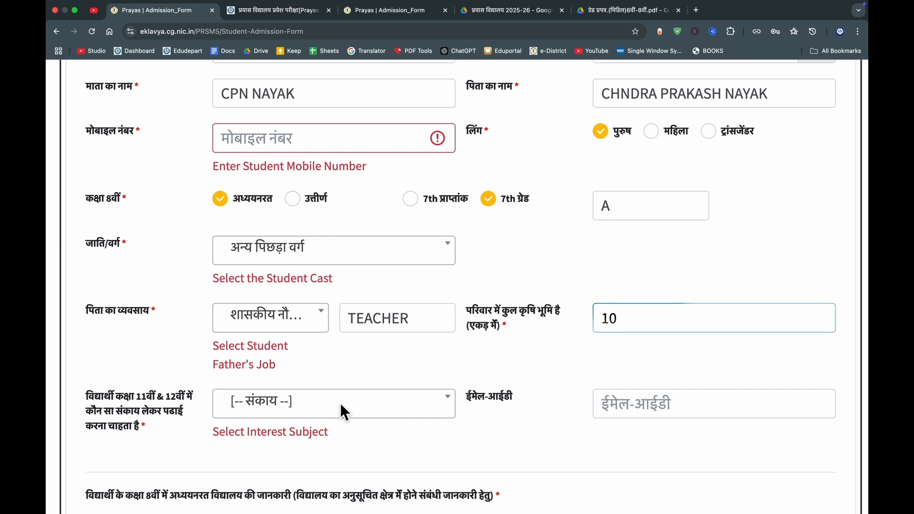
{"action": "left_click", "coordinate": [318, 404]}
{"action": "scroll", "coordinate": [279, 412], "scroll_direction": "down", "scroll_amount": 1}
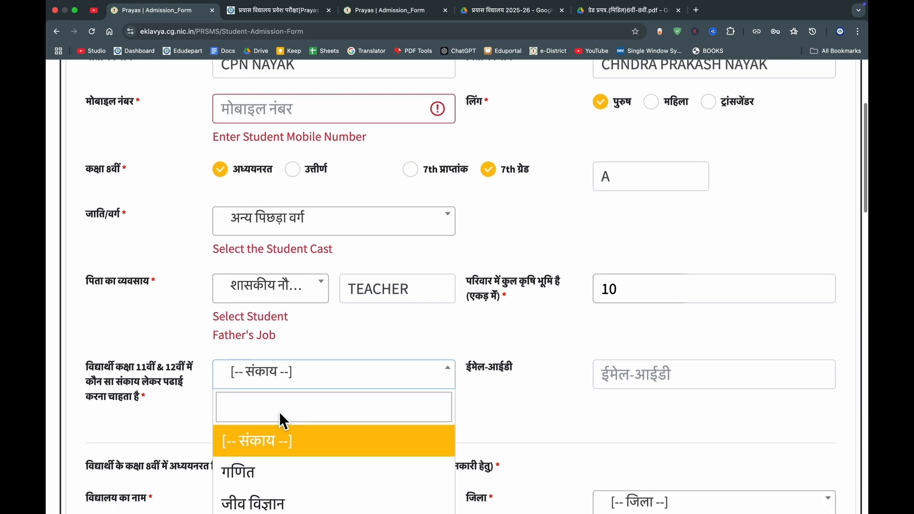
{"action": "left_click", "coordinate": [256, 466]}
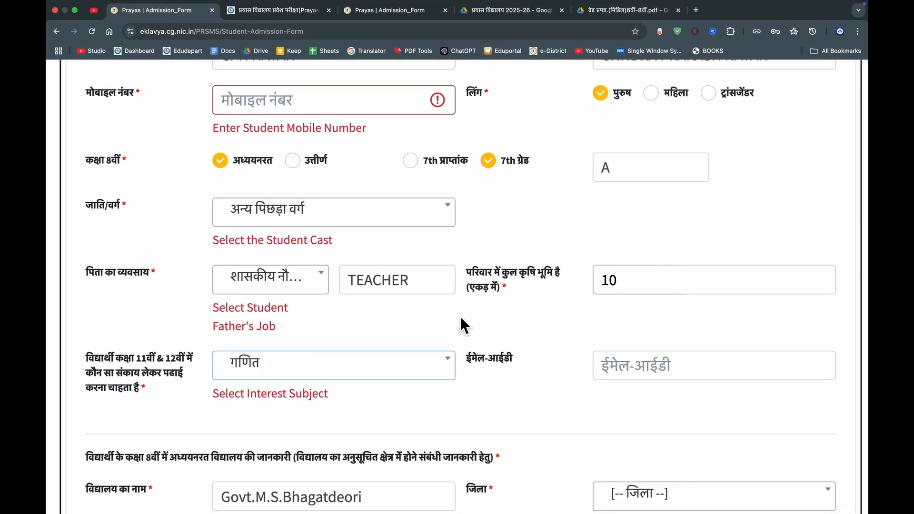
- Fill in the ईमेल-आईडी with the saved e-mail address suggestion
{"action": "scroll", "coordinate": [387, 421], "scroll_direction": "down", "scroll_amount": 1}
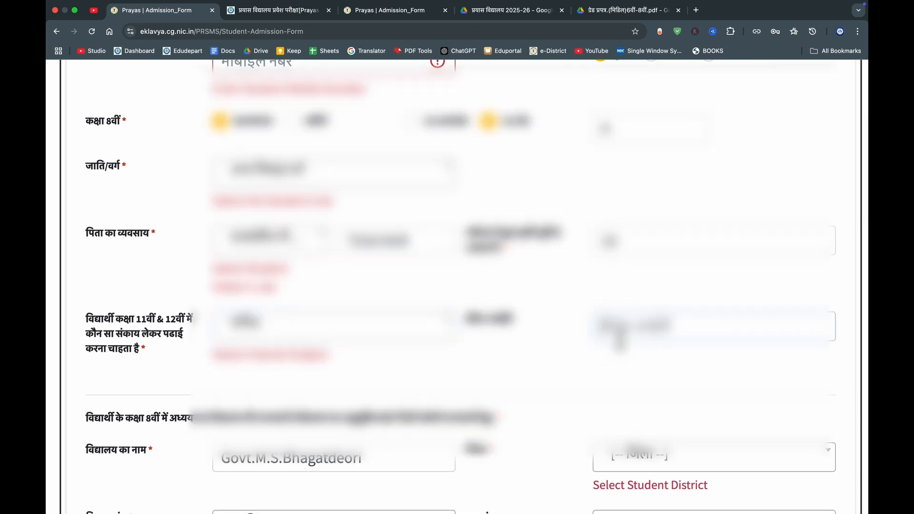
{"action": "type", "text": "NA"}
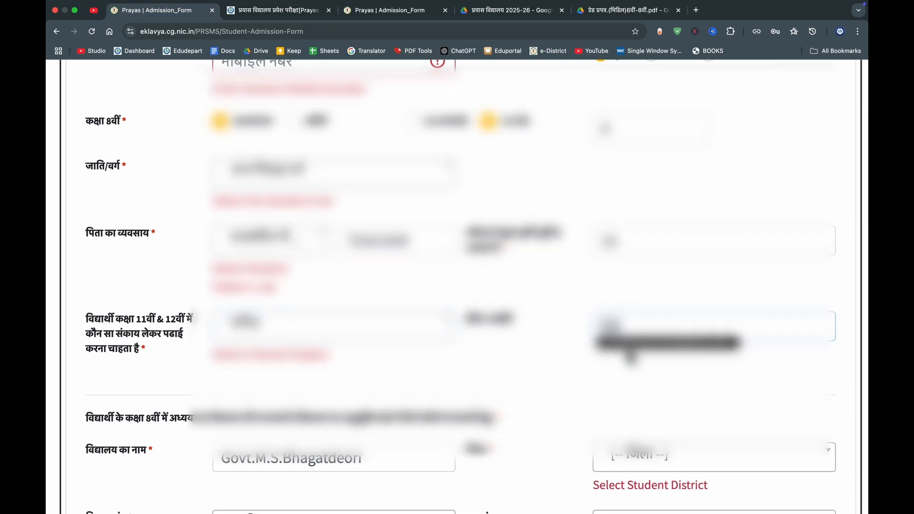
{"action": "left_click", "coordinate": [631, 343]}
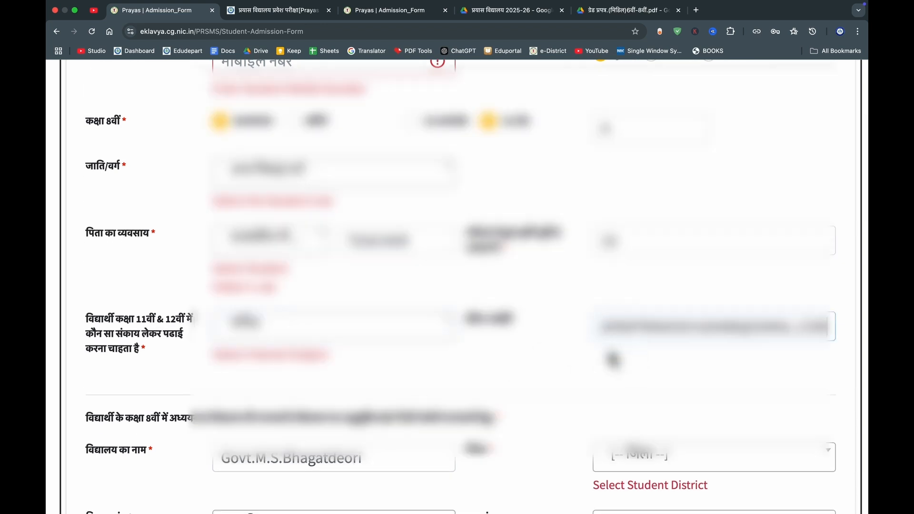
- In the class 8 school information section, select MAHASAMUND as the school's जिला
{"action": "scroll", "coordinate": [510, 377], "scroll_direction": "down", "scroll_amount": 1}
{"action": "scroll", "coordinate": [350, 345], "scroll_direction": "down", "scroll_amount": 3}
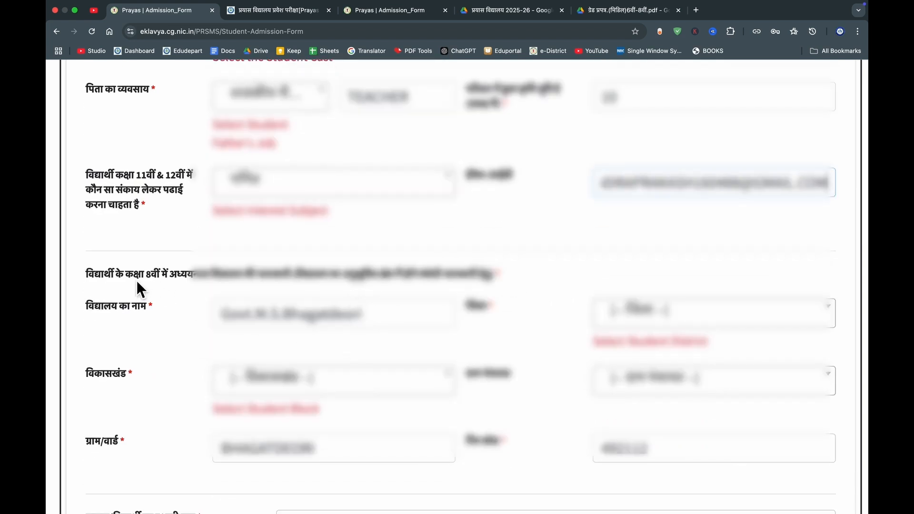
{"action": "left_click_drag", "start_coordinate": [289, 277], "coordinate": [173, 272]}
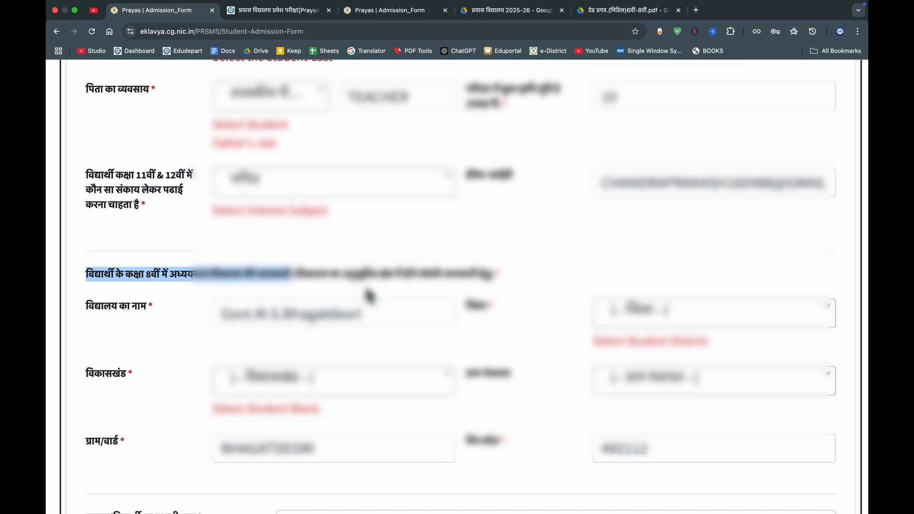
{"action": "left_click", "coordinate": [160, 321]}
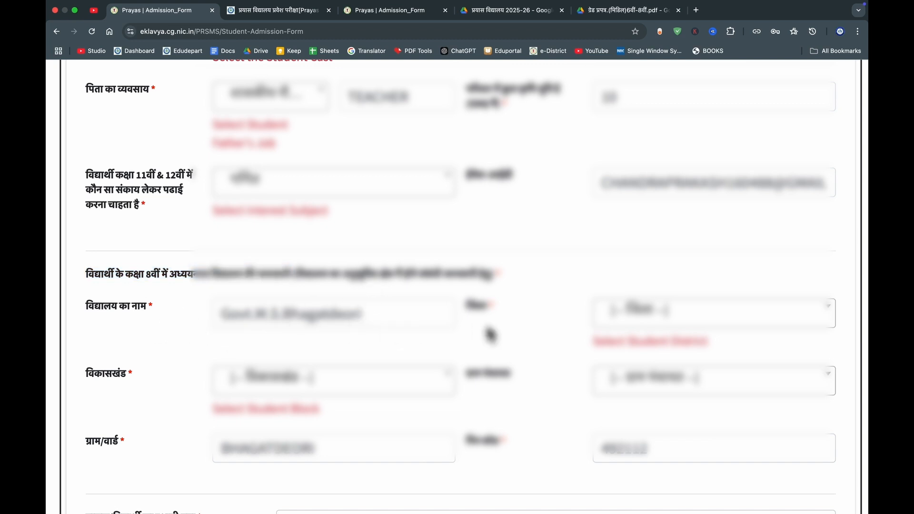
{"action": "left_click", "coordinate": [638, 315]}
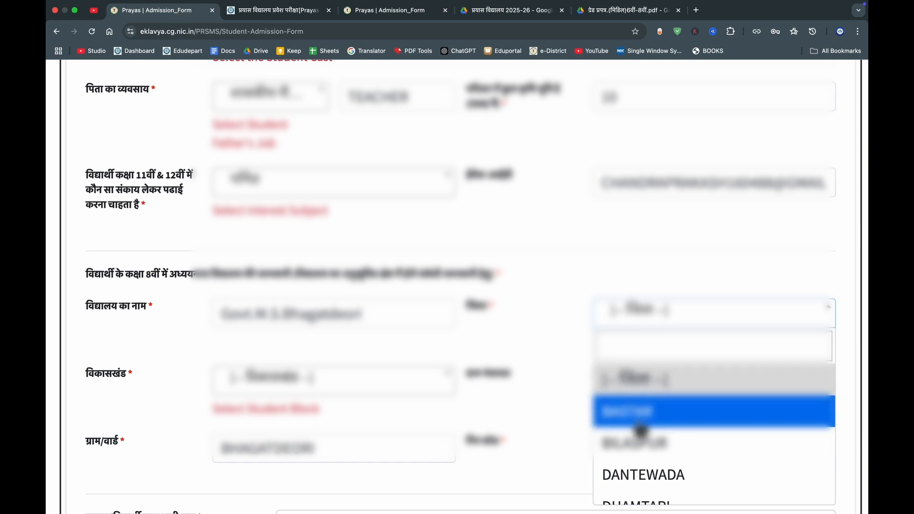
{"action": "scroll", "coordinate": [641, 431], "scroll_direction": "down", "scroll_amount": 5}
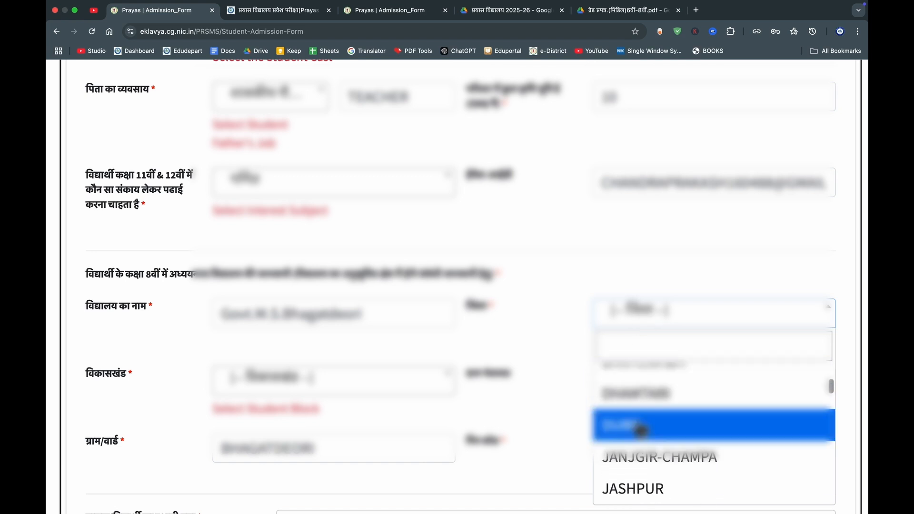
{"action": "scroll", "coordinate": [641, 431], "scroll_direction": "down", "scroll_amount": 5}
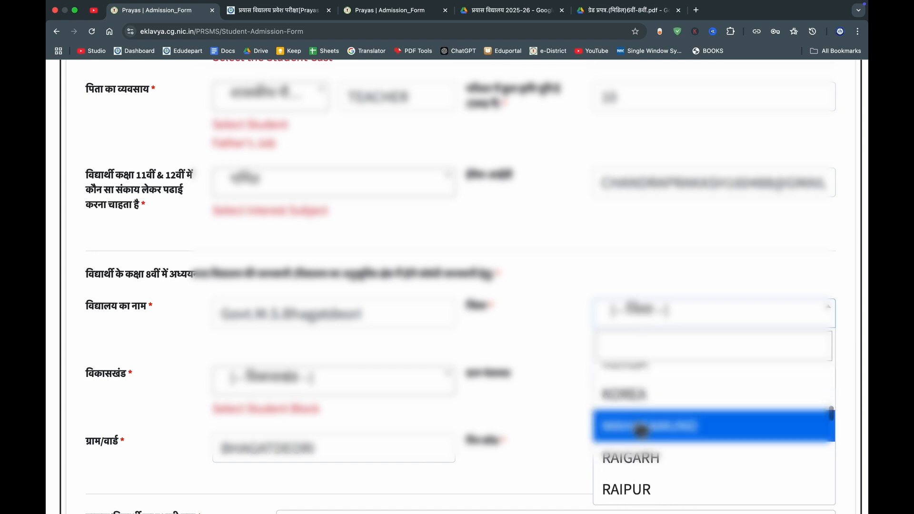
{"action": "left_click", "coordinate": [640, 429]}
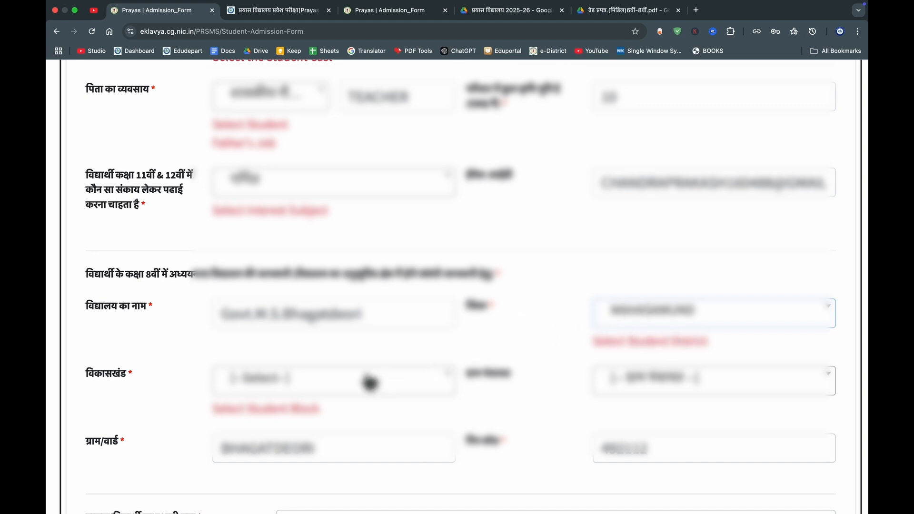
- Select PITHORA as the विकासखंड of the class 8 school
{"action": "left_click", "coordinate": [274, 387]}
{"action": "scroll", "coordinate": [261, 452], "scroll_direction": "down", "scroll_amount": 1}
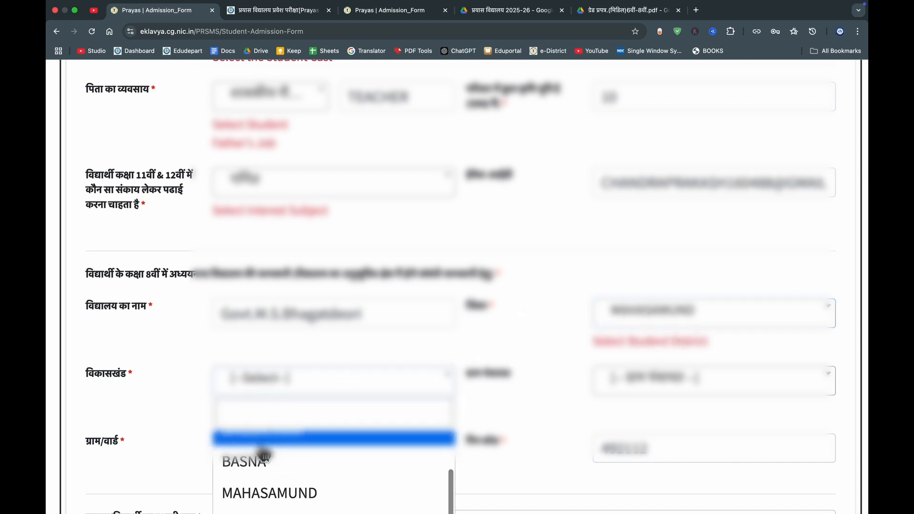
{"action": "scroll", "coordinate": [286, 334], "scroll_direction": "down", "scroll_amount": 5}
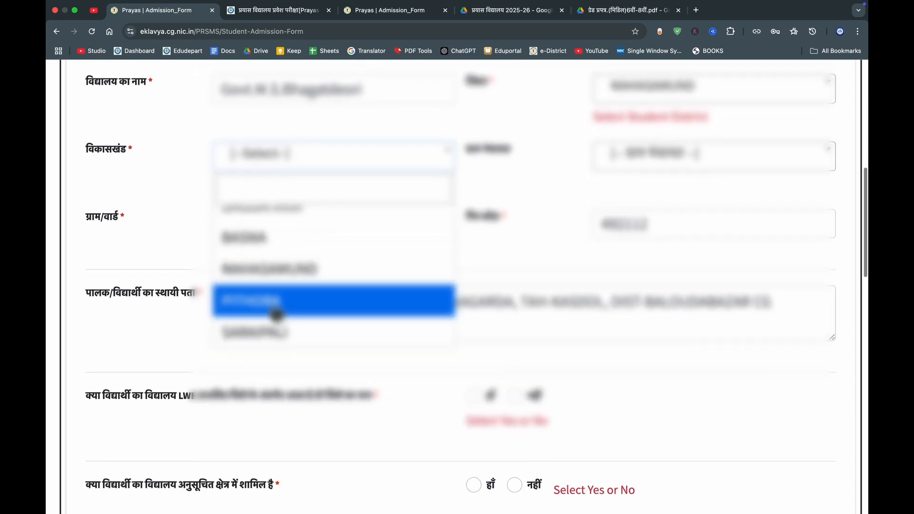
{"action": "left_click", "coordinate": [271, 304]}
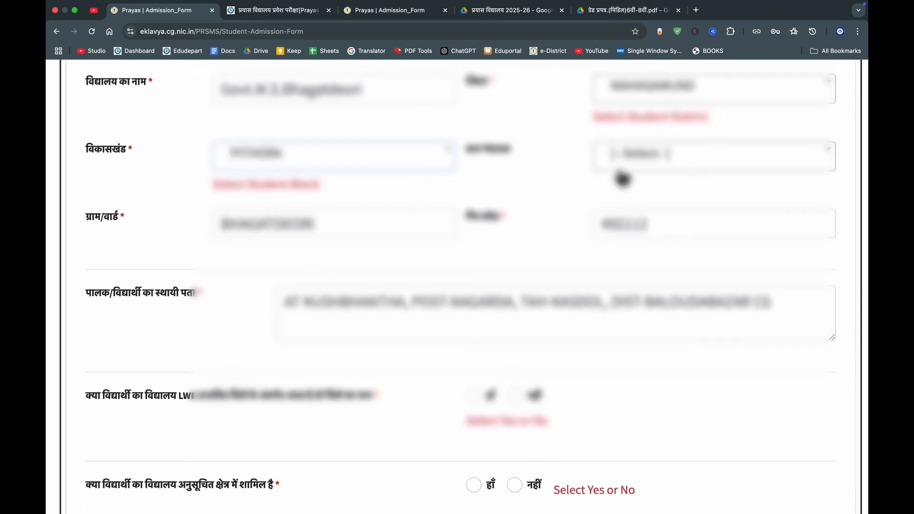
- Search the ग्राम पंचायत options for DEO and select Deori for the class 8 school
{"action": "left_click", "coordinate": [648, 158]}
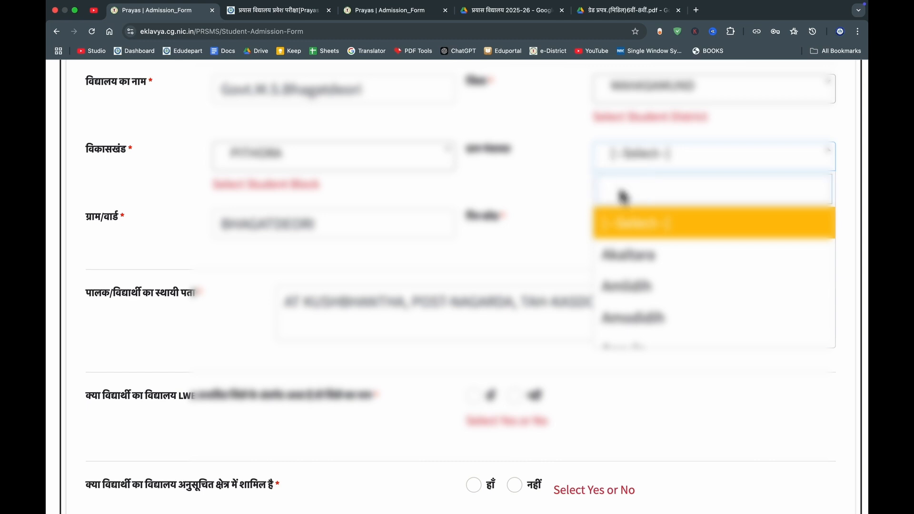
{"action": "type", "text": "DEW"}
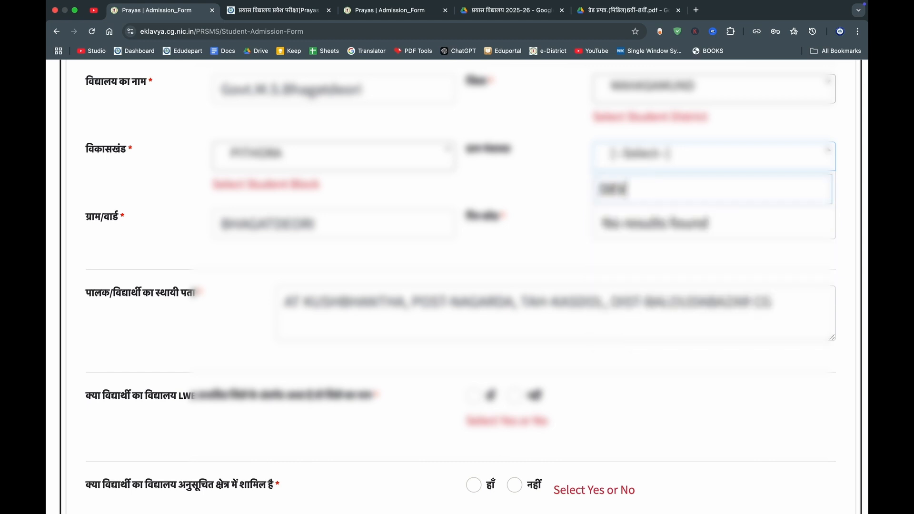
{"action": "key", "text": "BackSpace"}
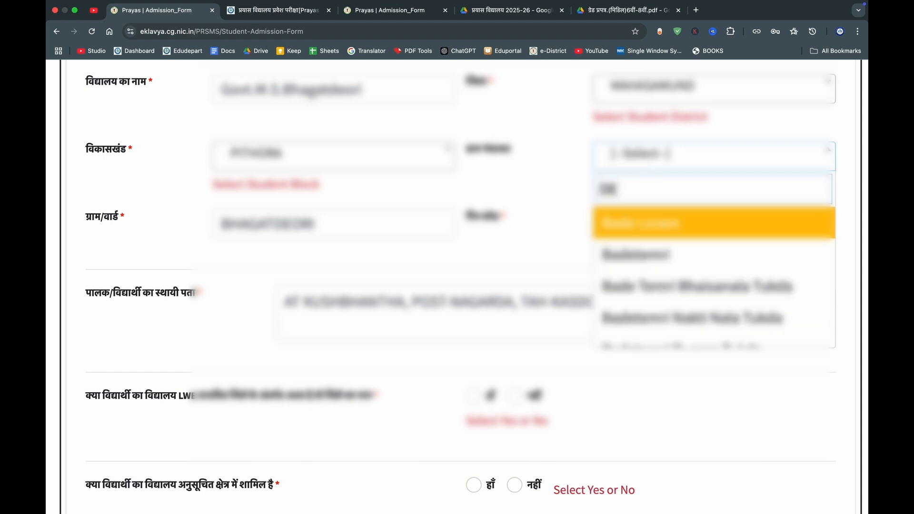
{"action": "type", "text": "O"}
{"action": "left_click", "coordinate": [615, 223]}
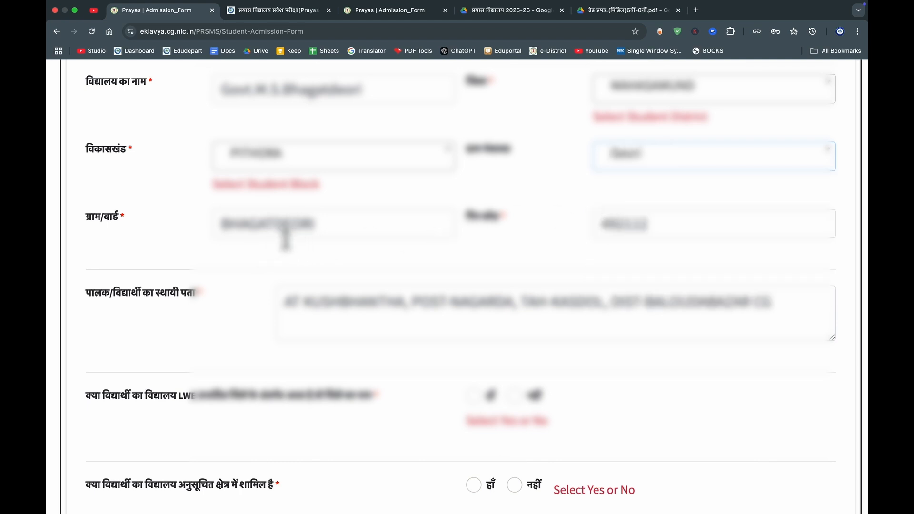
{"action": "left_click", "coordinate": [638, 237]}
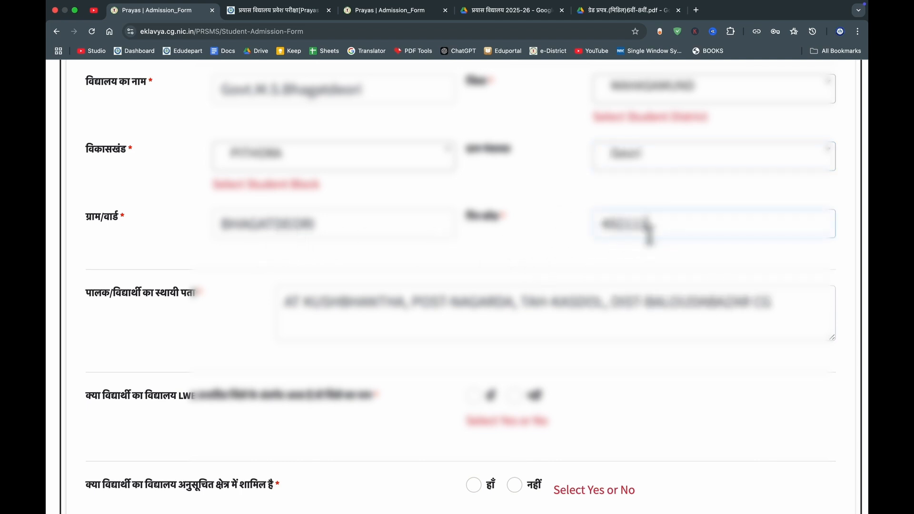
{"action": "scroll", "coordinate": [493, 256], "scroll_direction": "down", "scroll_amount": 2}
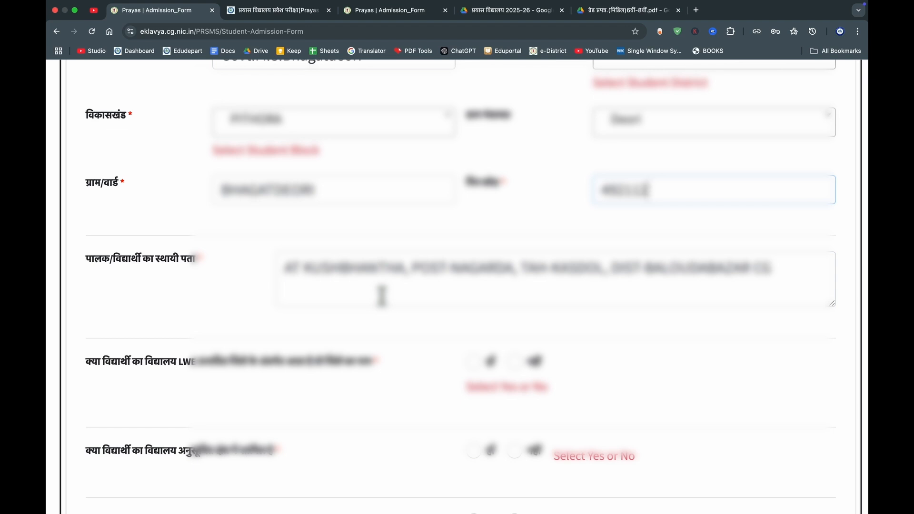
- Answer हाँ to the question whether the student's school lies in an LWE-affected district
{"action": "scroll", "coordinate": [382, 296], "scroll_direction": "down", "scroll_amount": 1}
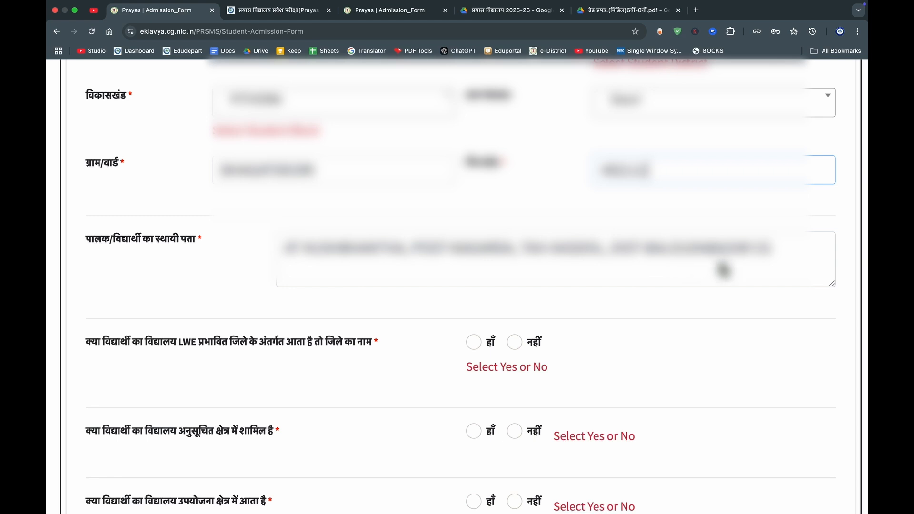
{"action": "scroll", "coordinate": [468, 268], "scroll_direction": "down", "scroll_amount": 3}
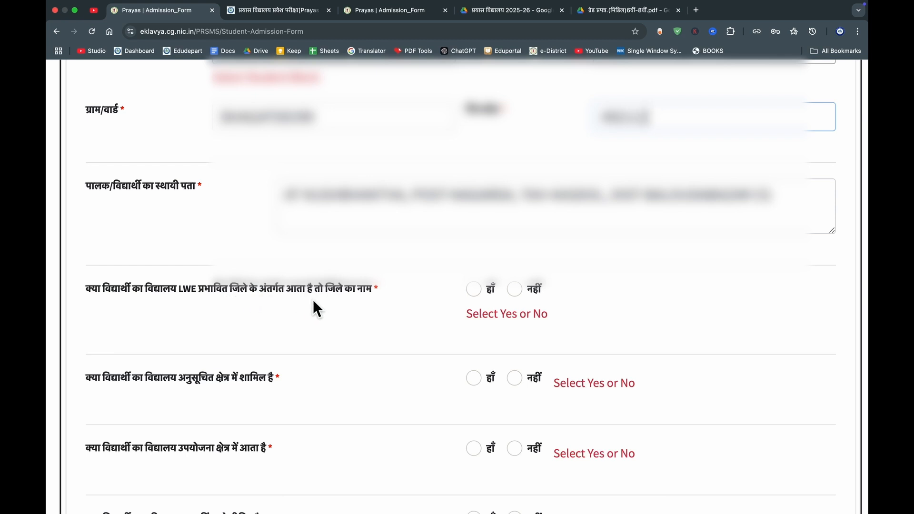
{"action": "scroll", "coordinate": [362, 298], "scroll_direction": "down", "scroll_amount": 2}
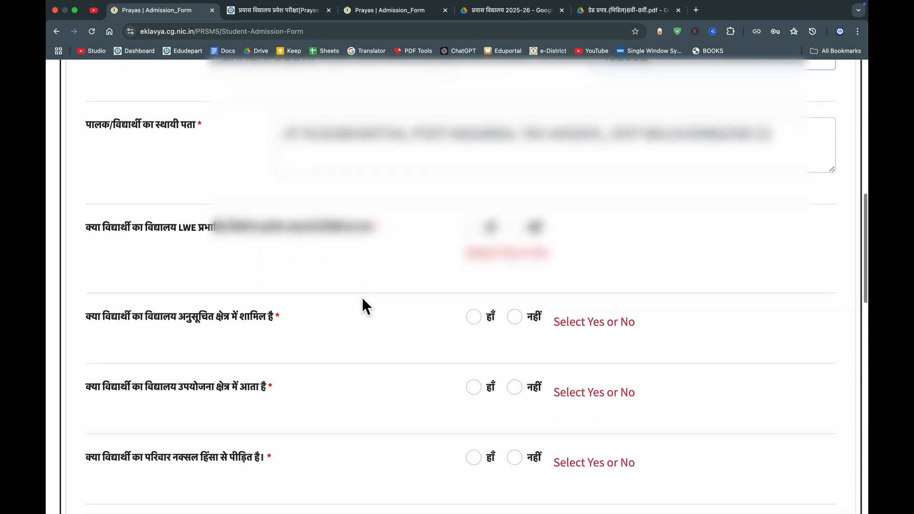
{"action": "scroll", "coordinate": [378, 308], "scroll_direction": "down", "scroll_amount": 10}
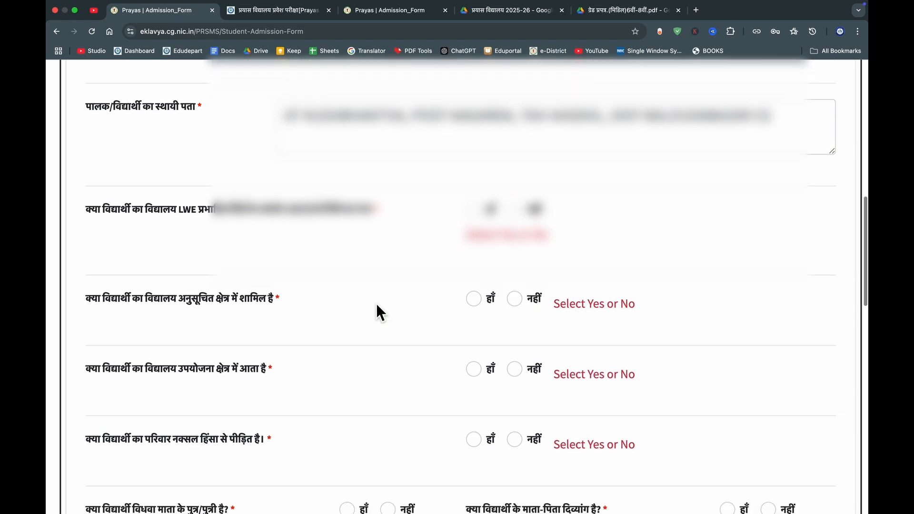
{"action": "scroll", "coordinate": [378, 308], "scroll_direction": "up", "scroll_amount": 5}
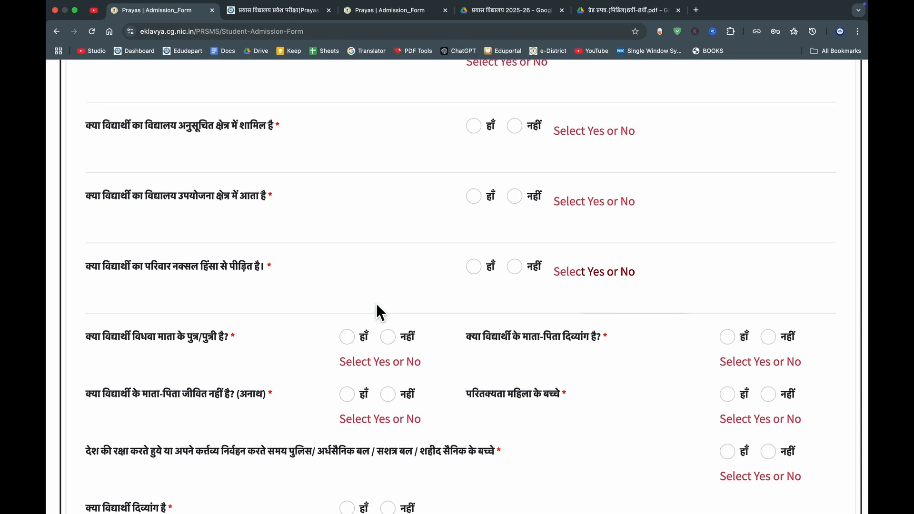
{"action": "scroll", "coordinate": [376, 304], "scroll_direction": "up", "scroll_amount": 2}
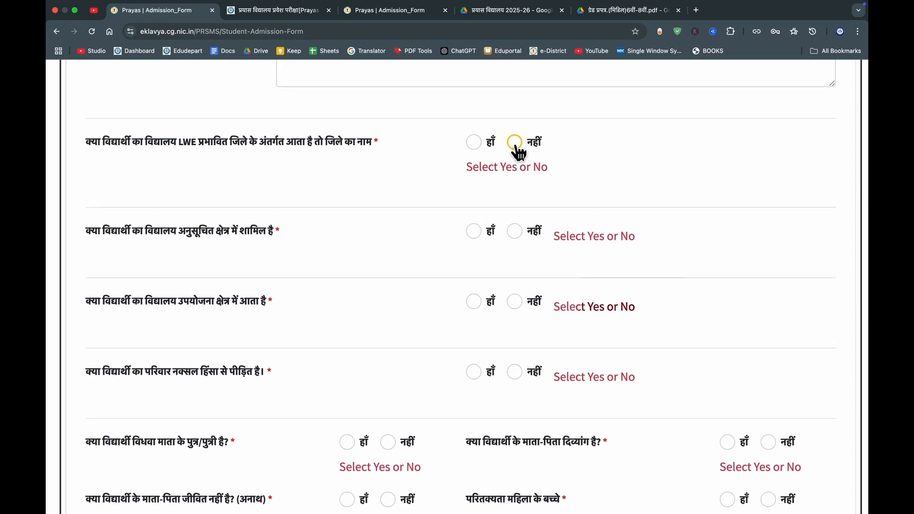
{"action": "left_click", "coordinate": [473, 143]}
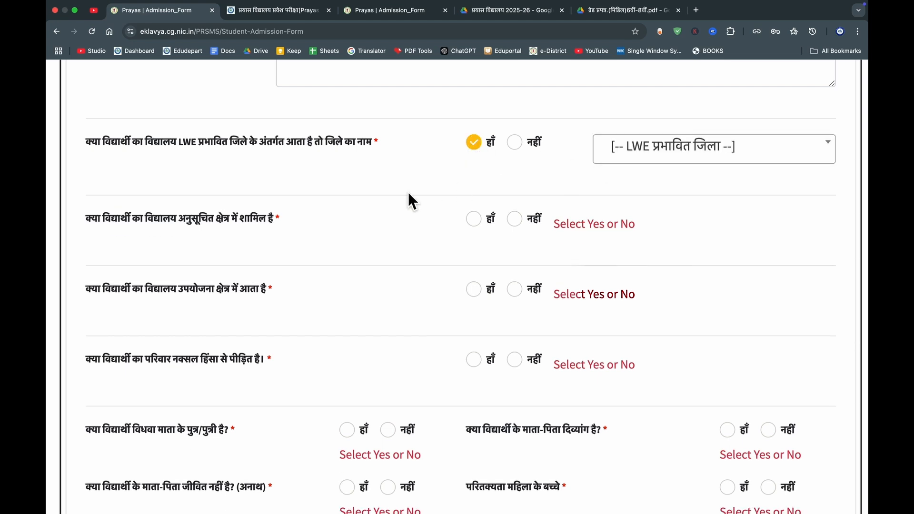
- Check the list of LWE-affected districts in Annexure B LWE.pdf and return to the admission form
{"action": "key", "text": "ctrl+Up"}
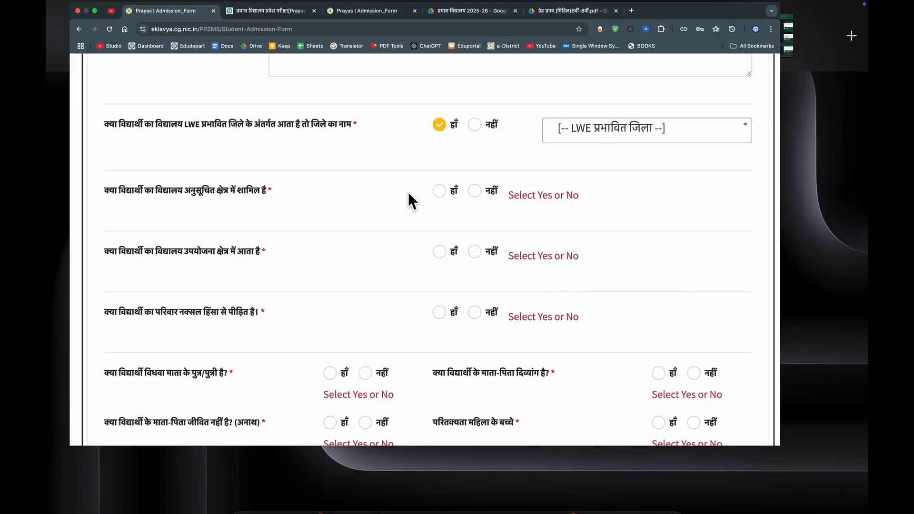
{"action": "left_click", "coordinate": [405, 40]}
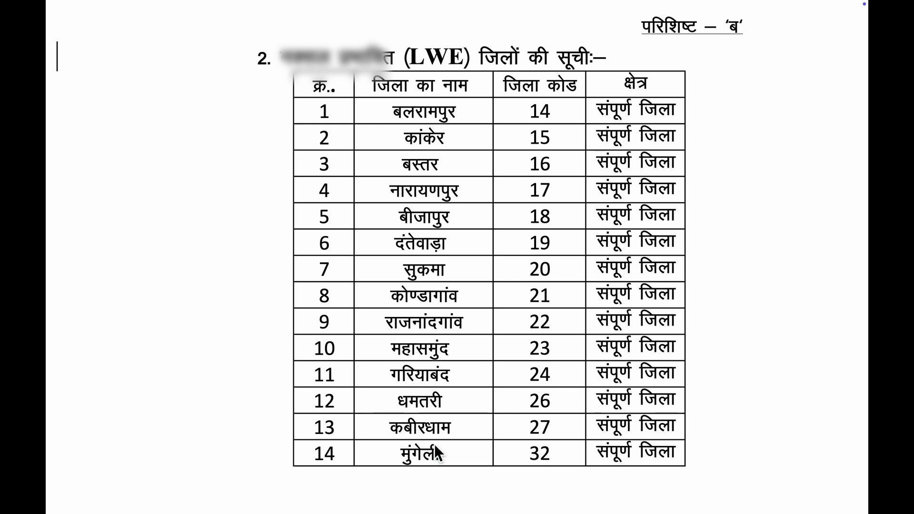
{"action": "key", "text": "ctrl+Up"}
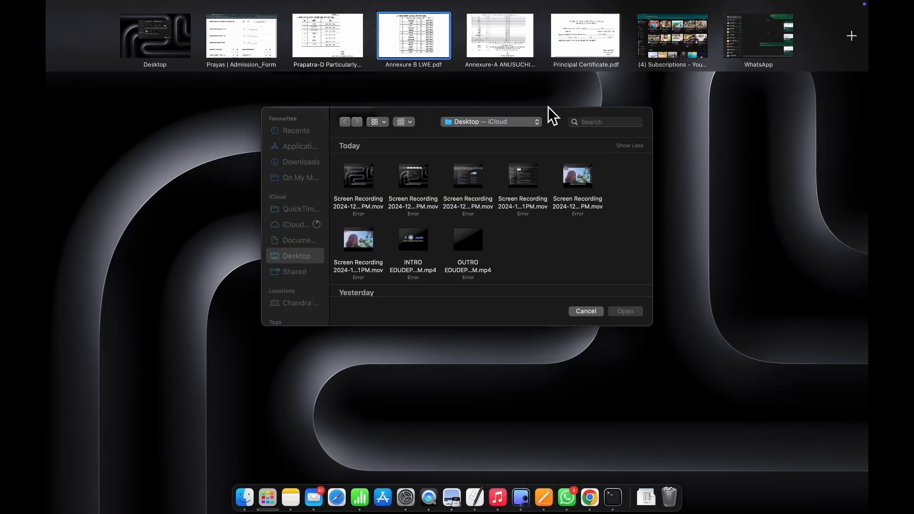
{"action": "left_click", "coordinate": [256, 38]}
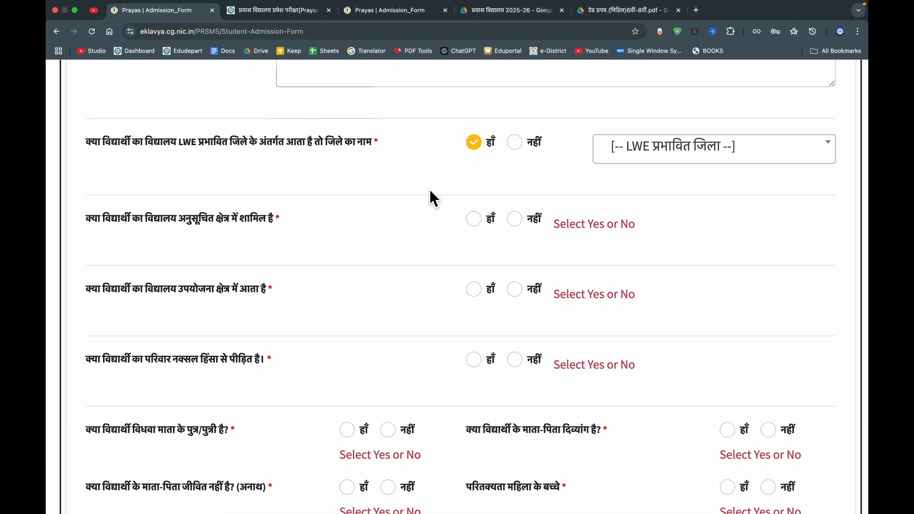
- Select Mahasamund (23) as the LWE-affected district
{"action": "left_click", "coordinate": [624, 150]}
{"action": "scroll", "coordinate": [642, 265], "scroll_direction": "down", "scroll_amount": 5}
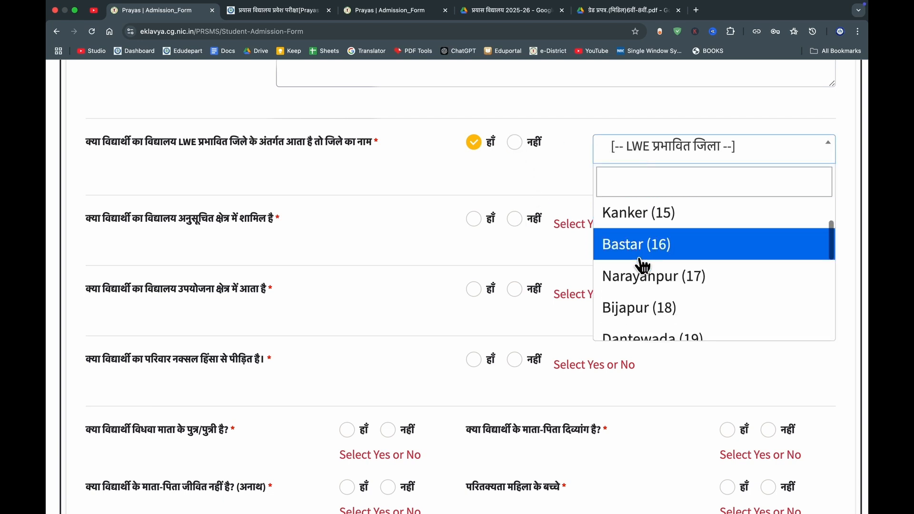
{"action": "scroll", "coordinate": [643, 266], "scroll_direction": "down", "scroll_amount": 2}
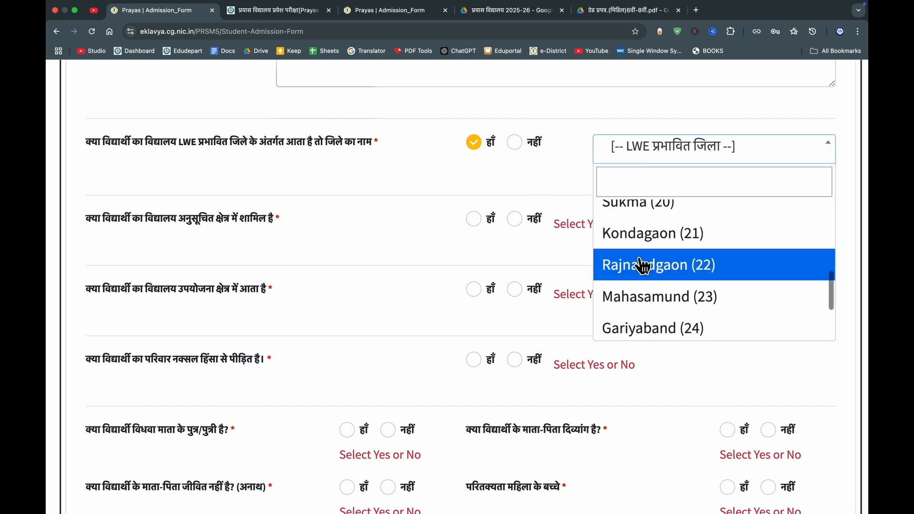
{"action": "left_click", "coordinate": [648, 294]}
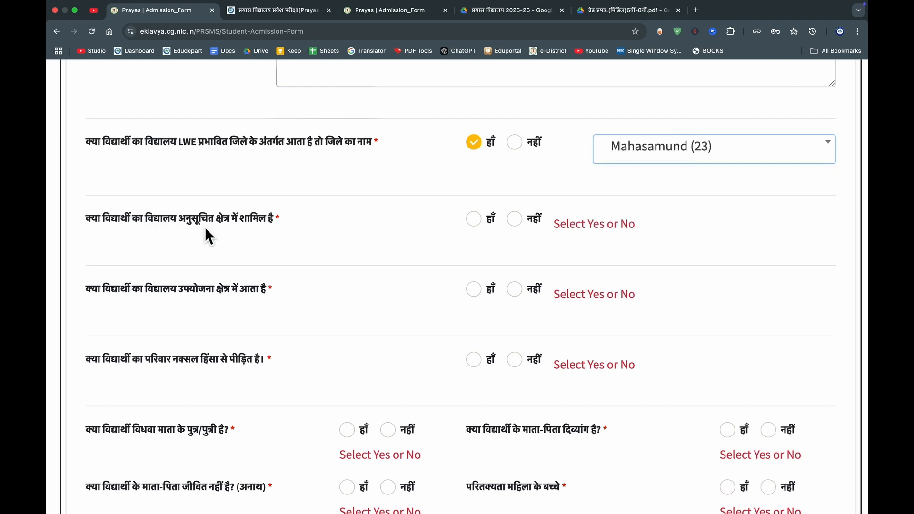
{"action": "left_click", "coordinate": [475, 221]}
{"action": "left_click", "coordinate": [274, 275]}
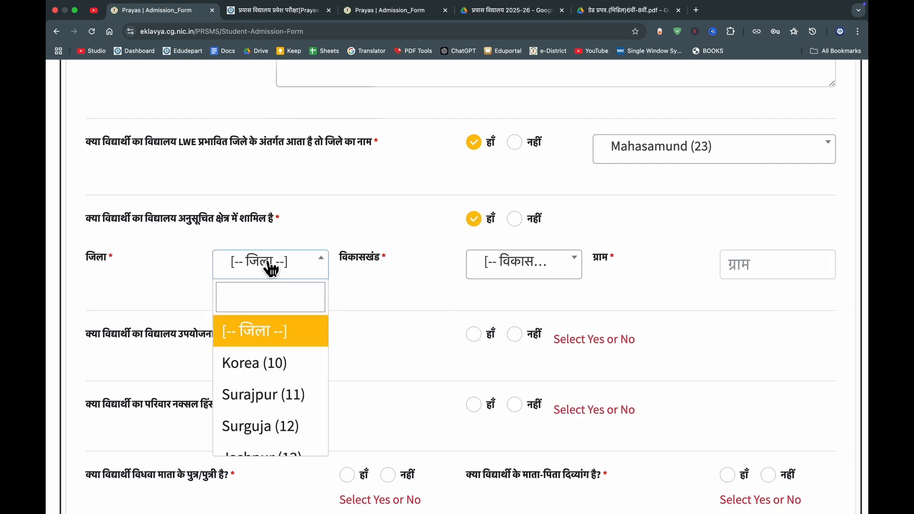
{"action": "scroll", "coordinate": [261, 365], "scroll_direction": "down", "scroll_amount": 3}
{"action": "scroll", "coordinate": [261, 364], "scroll_direction": "down", "scroll_amount": 7}
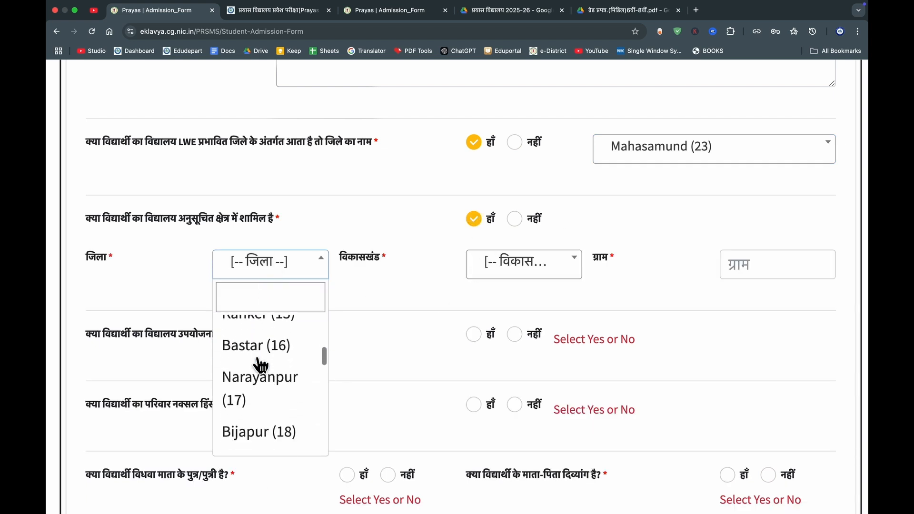
{"action": "scroll", "coordinate": [261, 364], "scroll_direction": "down", "scroll_amount": 8}
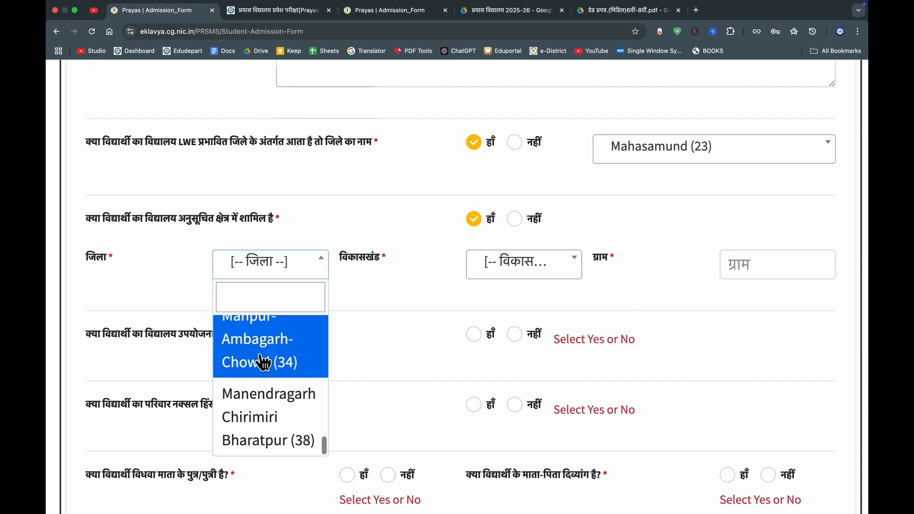
- Answer नहीं for the school being in an अनुसूचित क्षेत्र and हाँ for it being in an उपयोजना क्षेत्र
{"action": "left_click", "coordinate": [515, 220]}
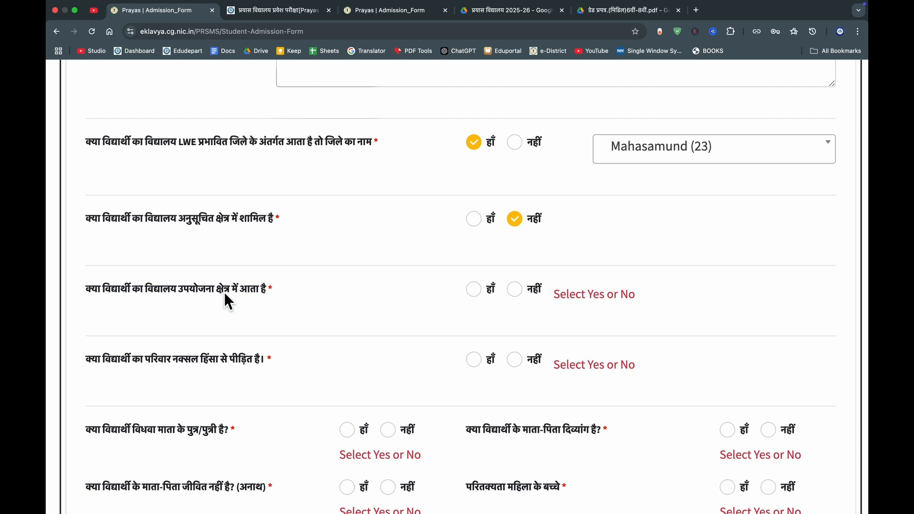
{"action": "left_click", "coordinate": [474, 290]}
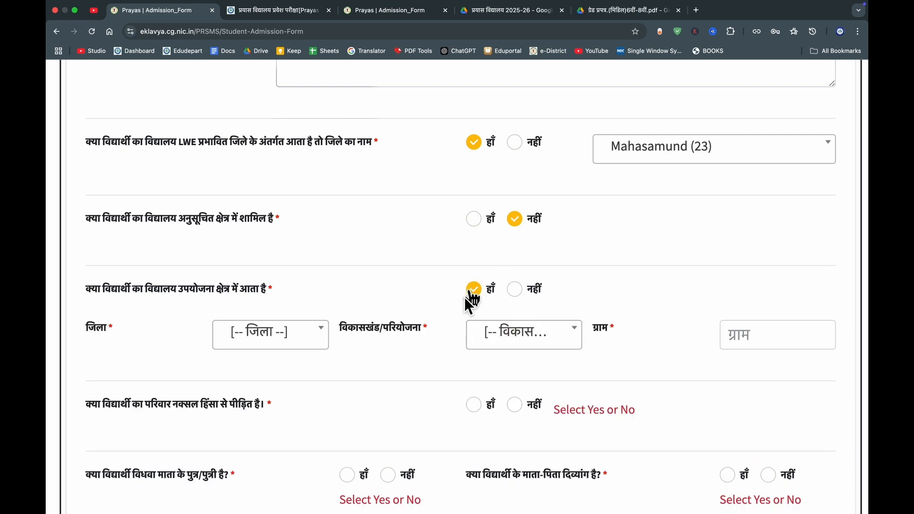
- For the उपयोजना क्षेत्र, select Mahasamund as the जिला and Mahasamund as the विकासखंड/परियोजना
{"action": "left_click", "coordinate": [268, 337]}
{"action": "scroll", "coordinate": [261, 414], "scroll_direction": "down", "scroll_amount": 1}
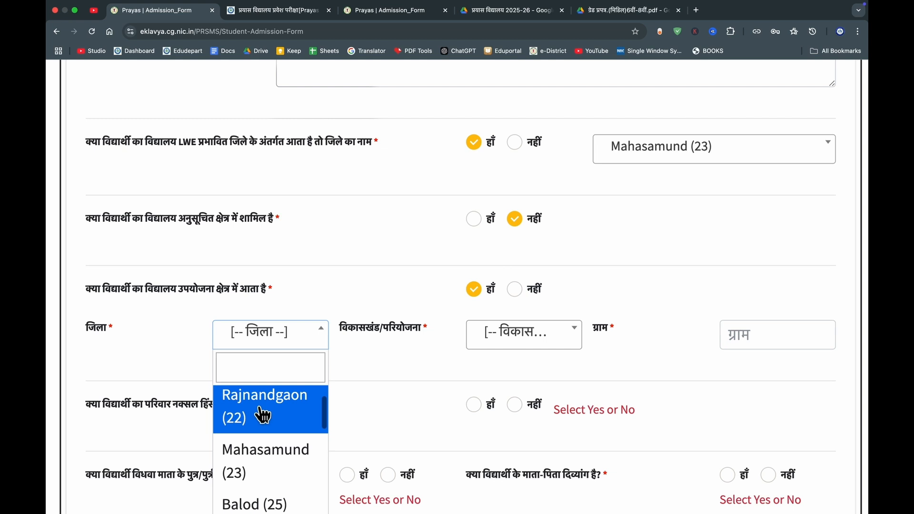
{"action": "left_click", "coordinate": [260, 460]}
{"action": "left_click", "coordinate": [526, 334]}
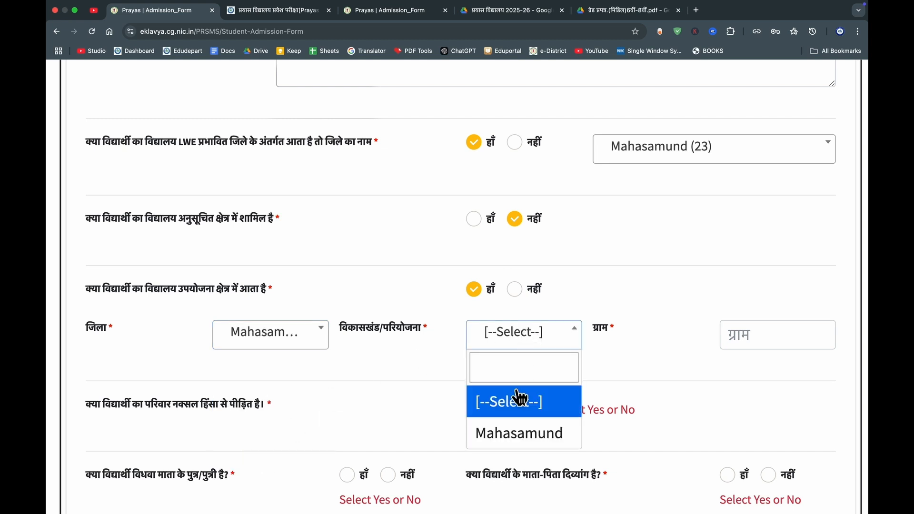
{"action": "left_click", "coordinate": [512, 435]}
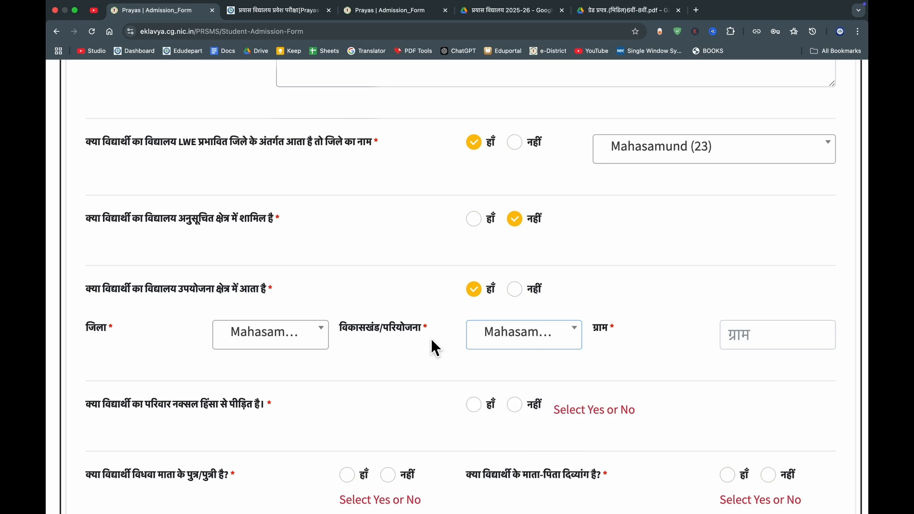
- Enter BHAGATDEORI as the ग्राम of the उपयोजना क्षेत्र
{"action": "left_click", "coordinate": [729, 338]}
{"action": "type", "text": "BH"}
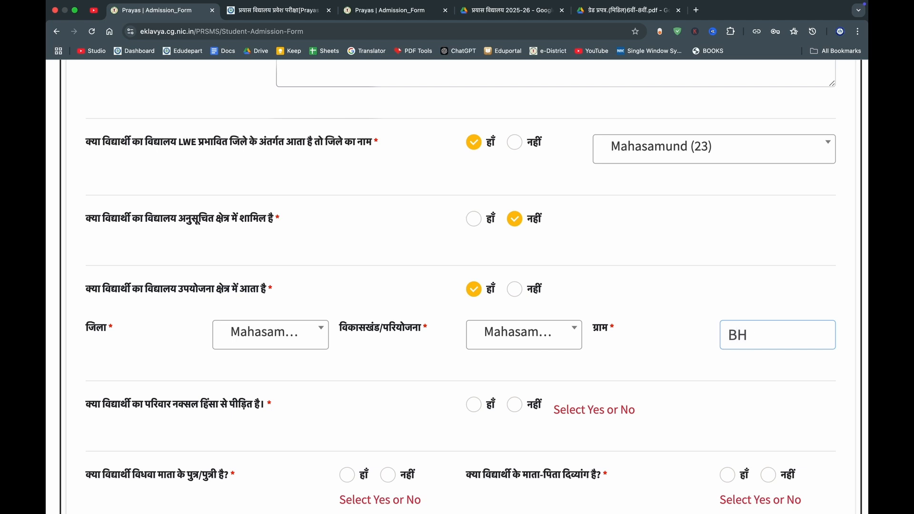
{"action": "type", "text": "AGATDEO"}
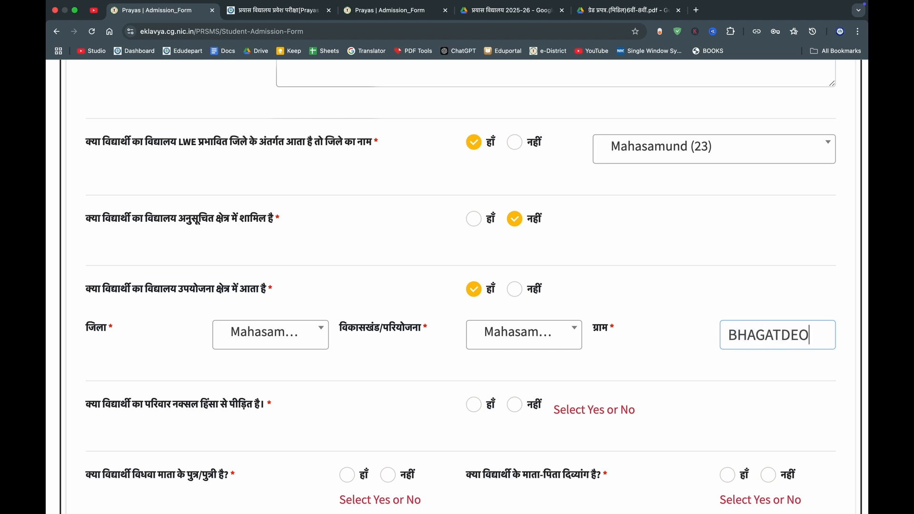
{"action": "type", "text": "RI"}
{"action": "left_click", "coordinate": [637, 351]}
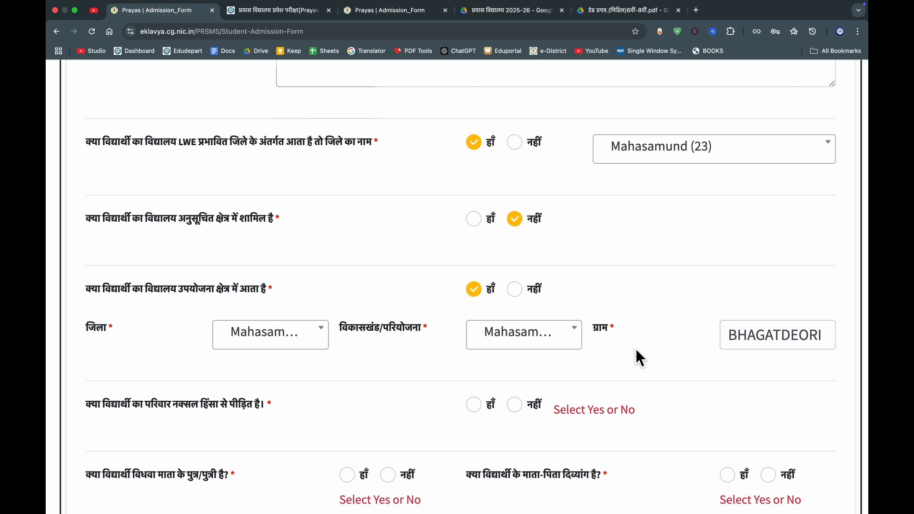
- Answer नहीं to the questions about a Naxal-violence-affected family, a widowed mother and disabled parents
{"action": "scroll", "coordinate": [636, 351], "scroll_direction": "down", "scroll_amount": 3}
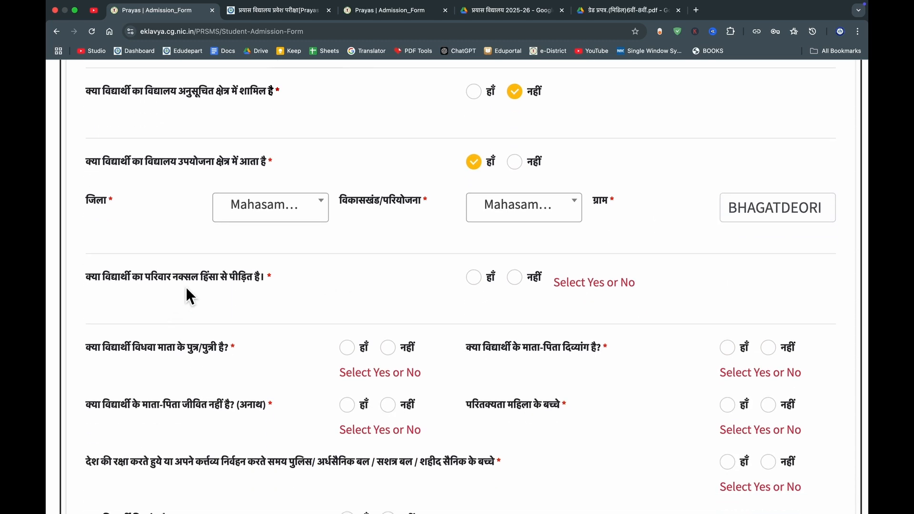
{"action": "left_click", "coordinate": [514, 278]}
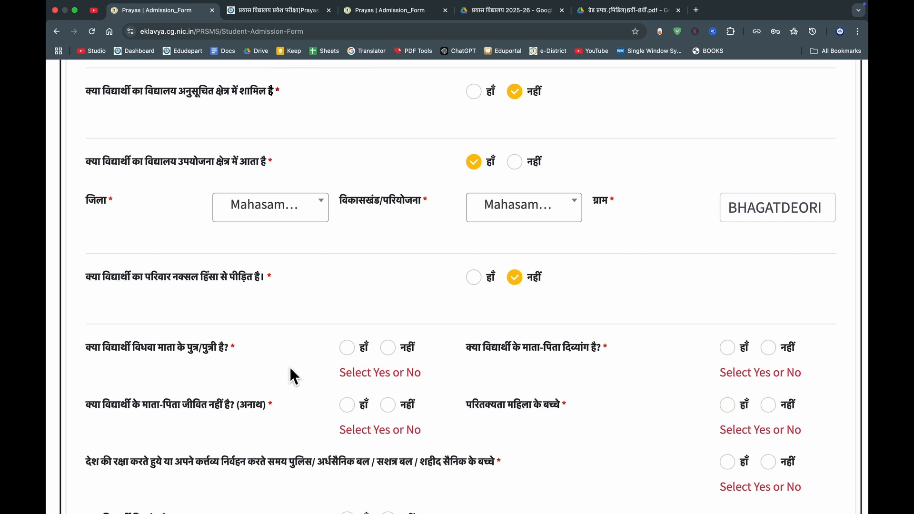
{"action": "left_click", "coordinate": [389, 348]}
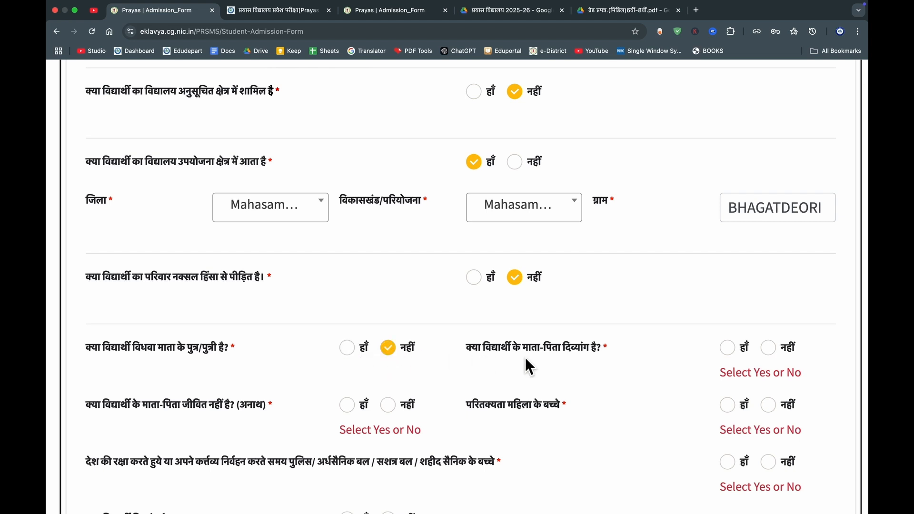
{"action": "left_click", "coordinate": [767, 349]}
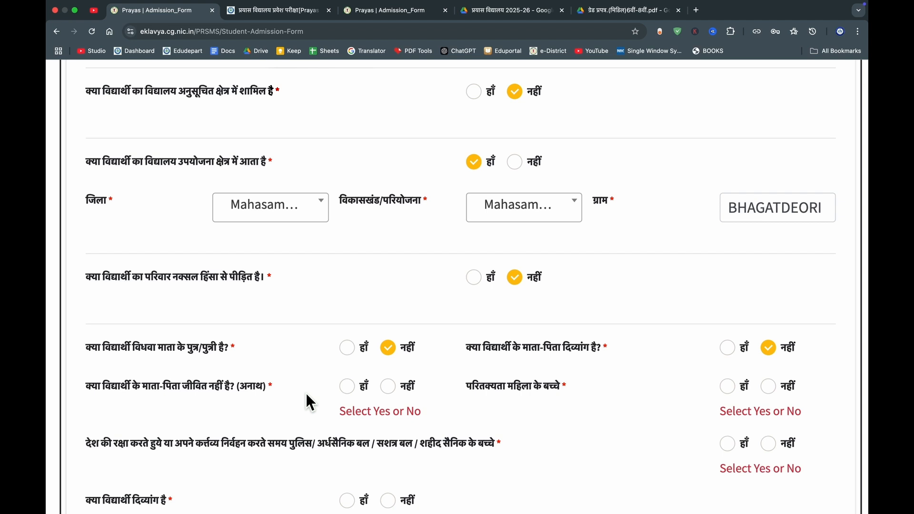
- Answer नहीं to the questions about being an orphan, an abandoned woman's child, a martyred or serving force member's child, and being disabled
{"action": "left_click", "coordinate": [388, 386]}
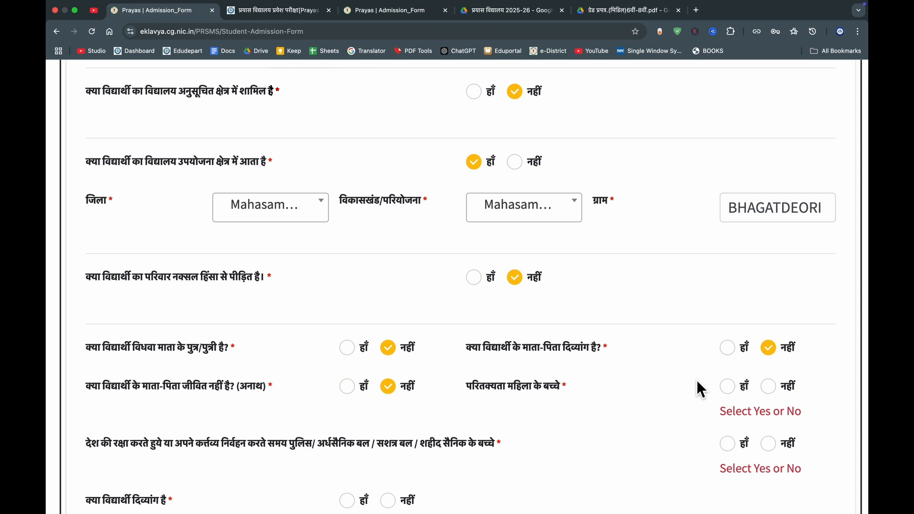
{"action": "left_click", "coordinate": [768, 387]}
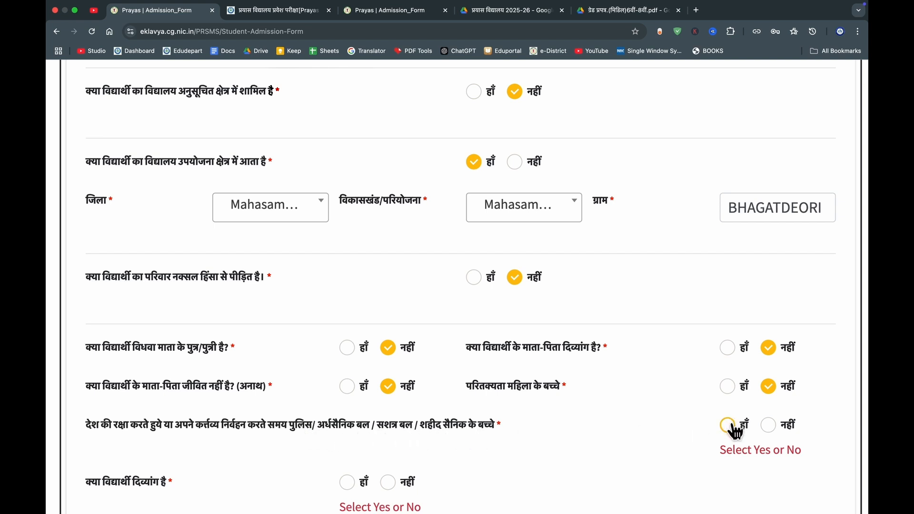
{"action": "left_click", "coordinate": [768, 426]}
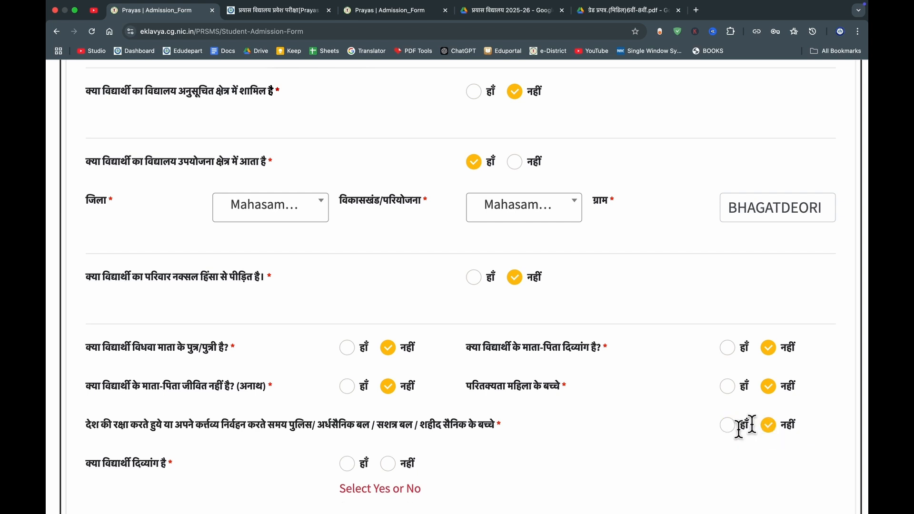
{"action": "scroll", "coordinate": [530, 433], "scroll_direction": "down", "scroll_amount": 3}
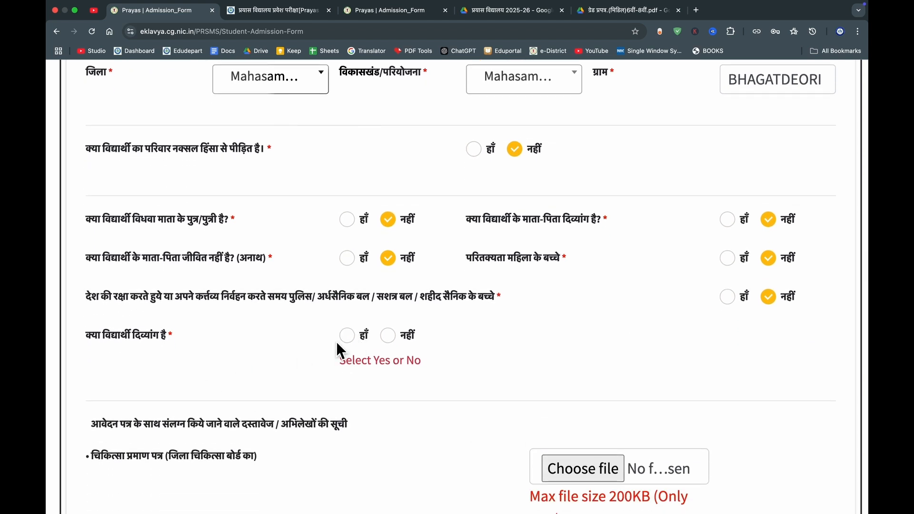
{"action": "left_click", "coordinate": [389, 337]}
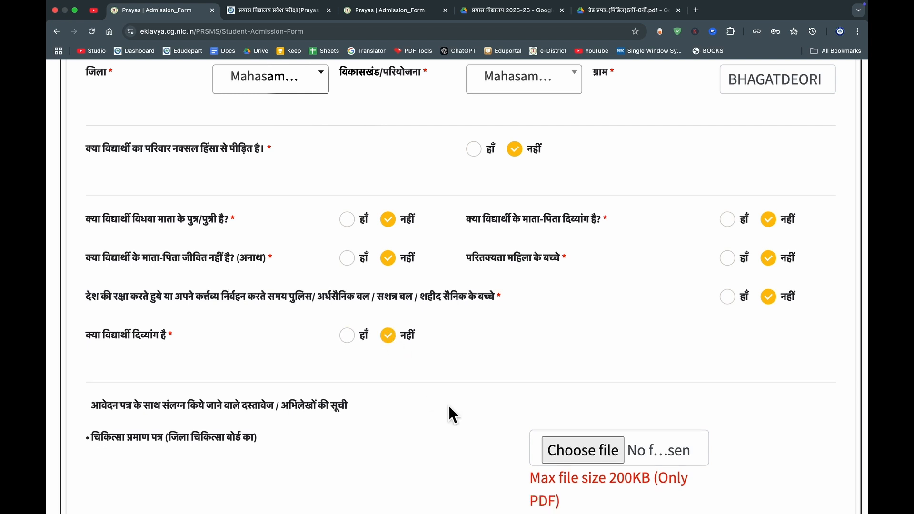
{"action": "scroll", "coordinate": [451, 414], "scroll_direction": "down", "scroll_amount": 4}
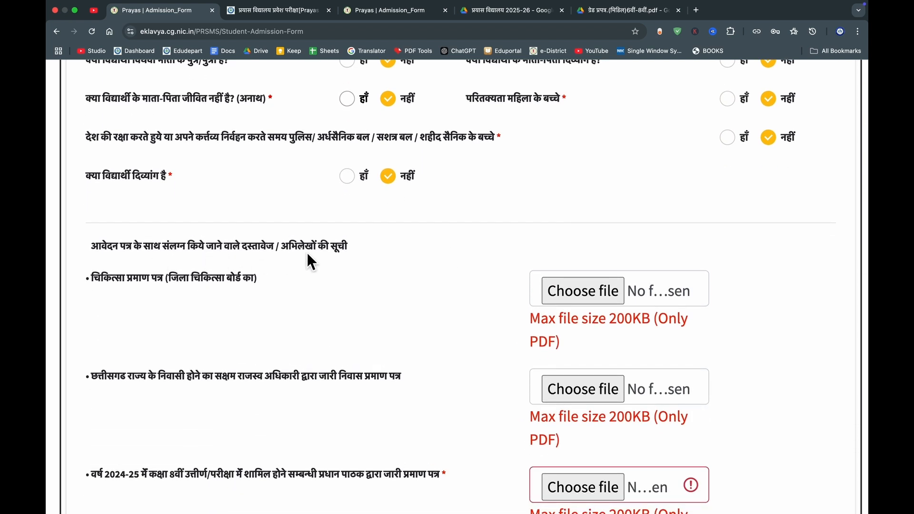
- Attach Principal Certificate.pdf as the head teacher's certificate for passing or appearing in class 8 in 2024-25
{"action": "scroll", "coordinate": [372, 252], "scroll_direction": "down", "scroll_amount": 3}
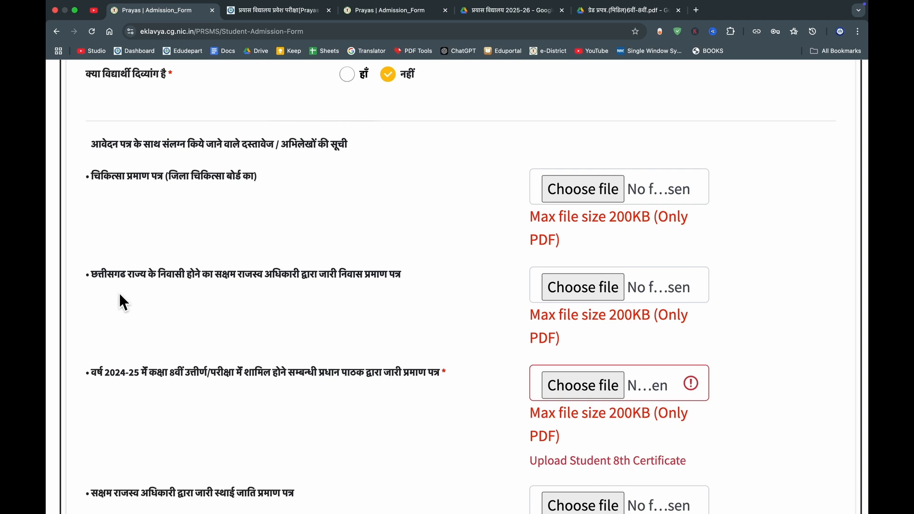
{"action": "scroll", "coordinate": [219, 373], "scroll_direction": "down", "scroll_amount": 5}
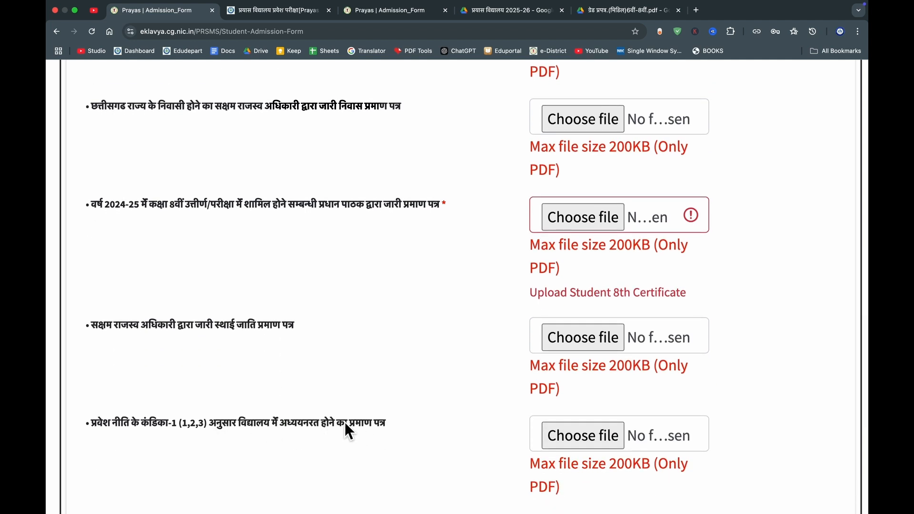
{"action": "scroll", "coordinate": [344, 421], "scroll_direction": "up", "scroll_amount": 3}
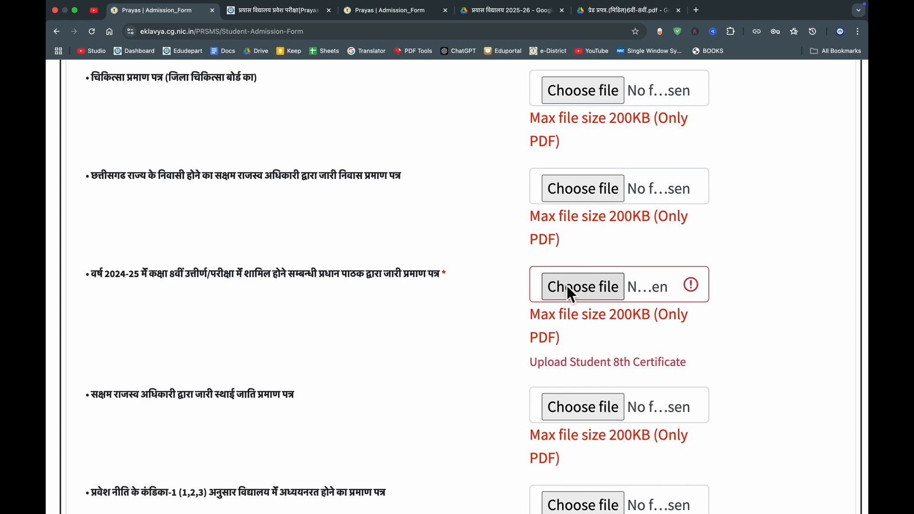
{"action": "left_click", "coordinate": [569, 294]}
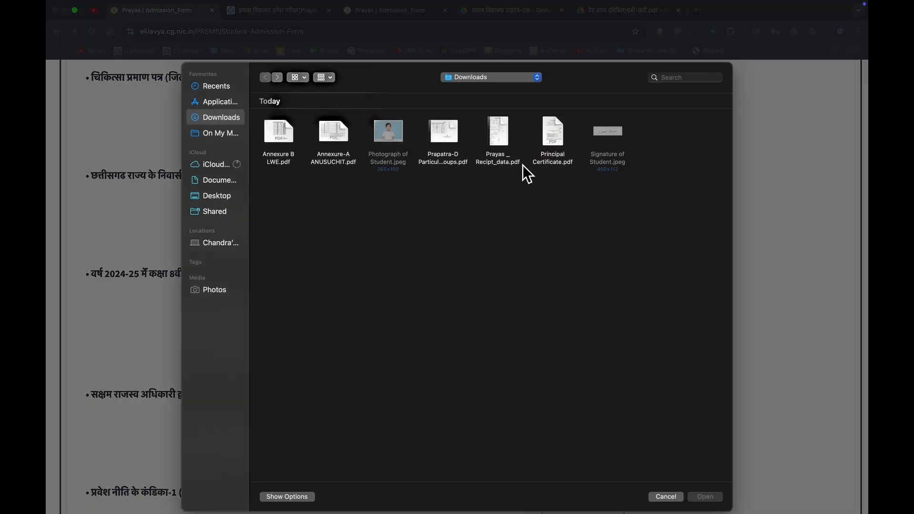
{"action": "double_click", "coordinate": [553, 140]}
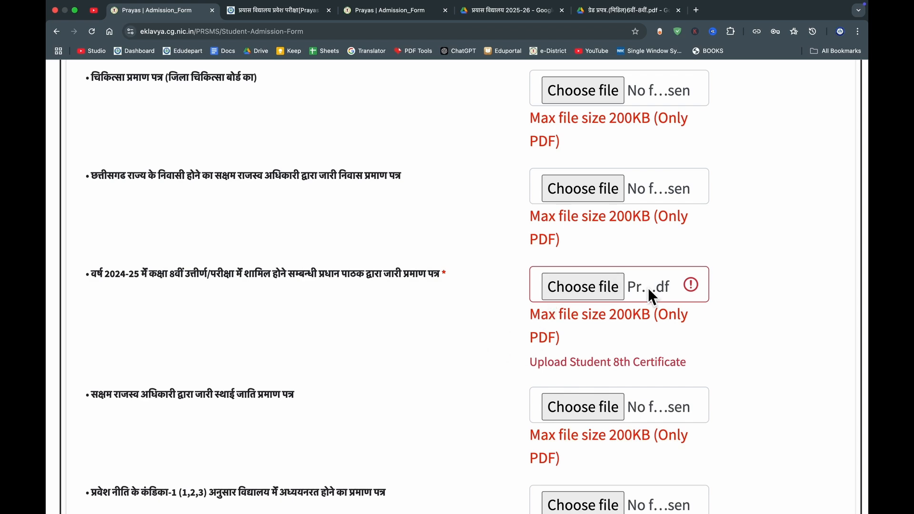
- Switch to Principal Certificate.pdf and examine its heading and the blanks for the student's name, father's name and school
{"action": "key", "text": "ctrl+Up"}
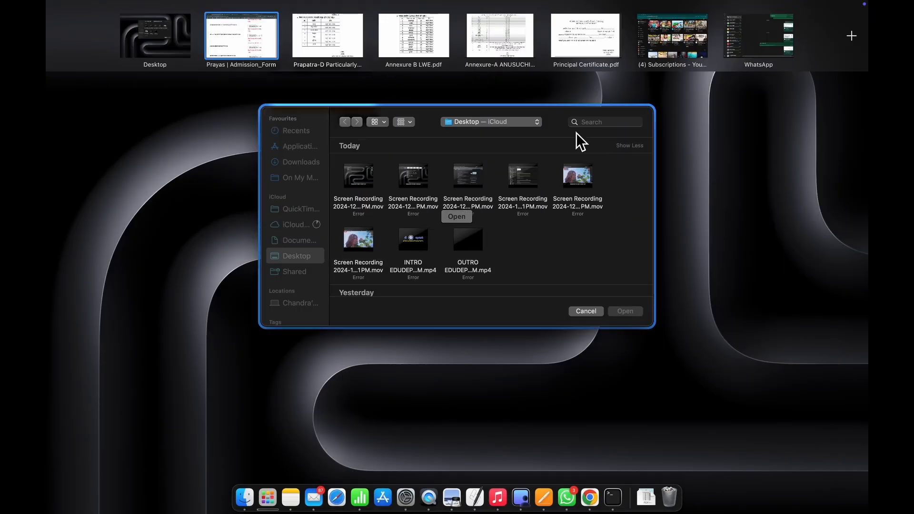
{"action": "left_click", "coordinate": [579, 37]}
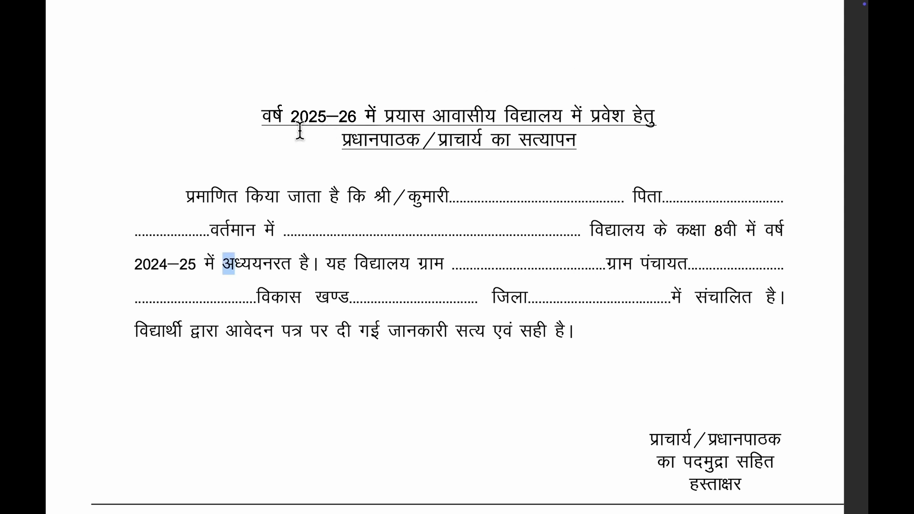
{"action": "left_click", "coordinate": [394, 154]}
{"action": "left_click", "coordinate": [458, 207]}
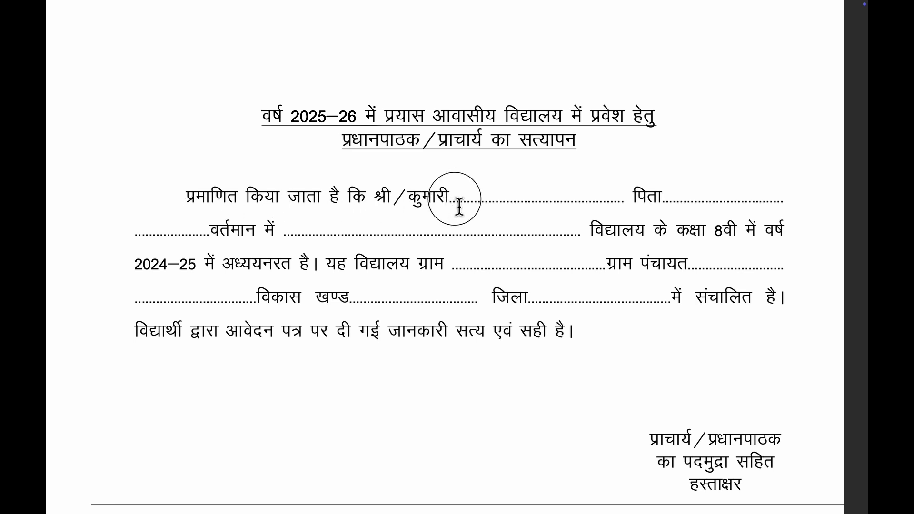
{"action": "left_click_drag", "start_coordinate": [459, 207], "coordinate": [594, 200]}
{"action": "left_click_drag", "start_coordinate": [671, 200], "coordinate": [734, 200]}
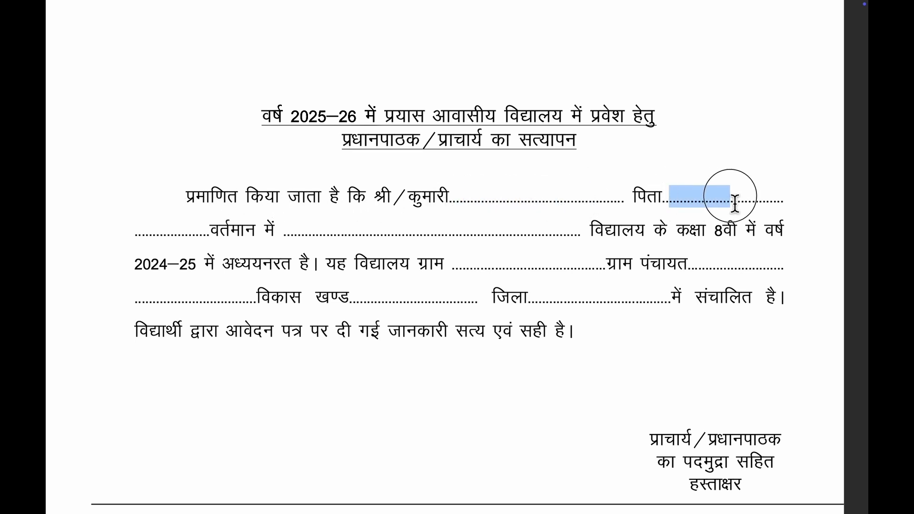
{"action": "left_click_drag", "start_coordinate": [297, 233], "coordinate": [566, 233]}
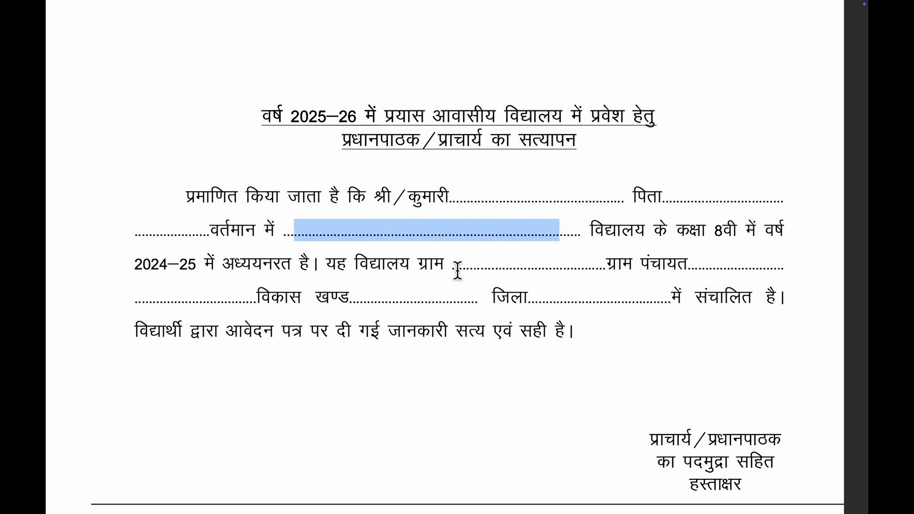
- Examine the certificate's village, gram panchayat, block, district and principal's signature entries, and return to the admission form
{"action": "left_click_drag", "start_coordinate": [458, 271], "coordinate": [591, 268]}
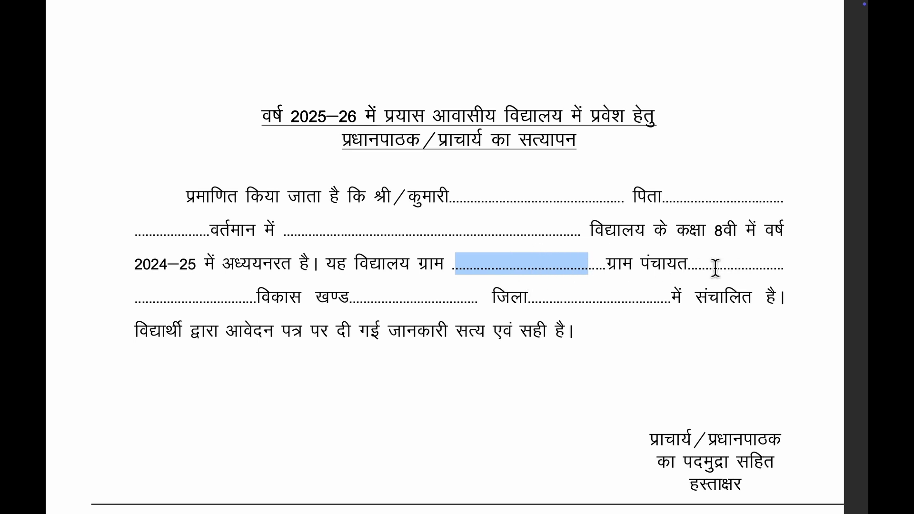
{"action": "left_click_drag", "start_coordinate": [695, 268], "coordinate": [466, 305]}
{"action": "left_click", "coordinate": [318, 304]}
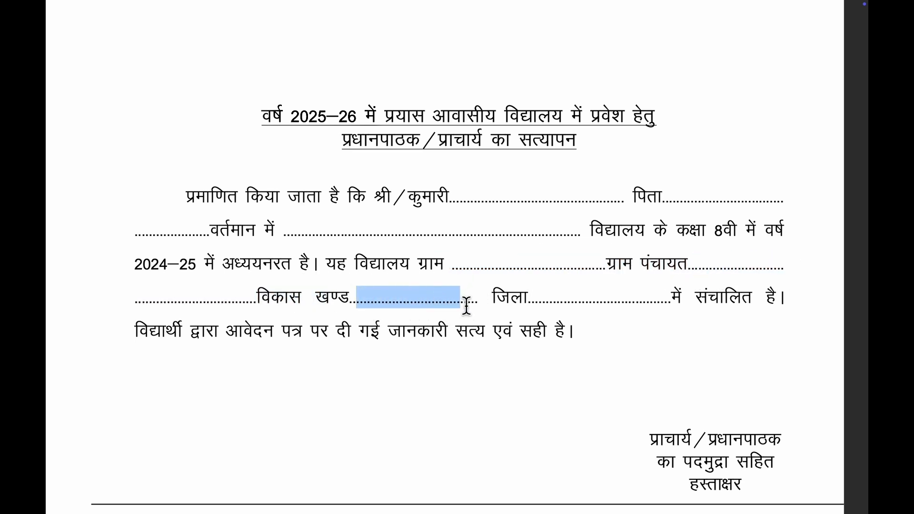
{"action": "left_click_drag", "start_coordinate": [538, 304], "coordinate": [632, 304]}
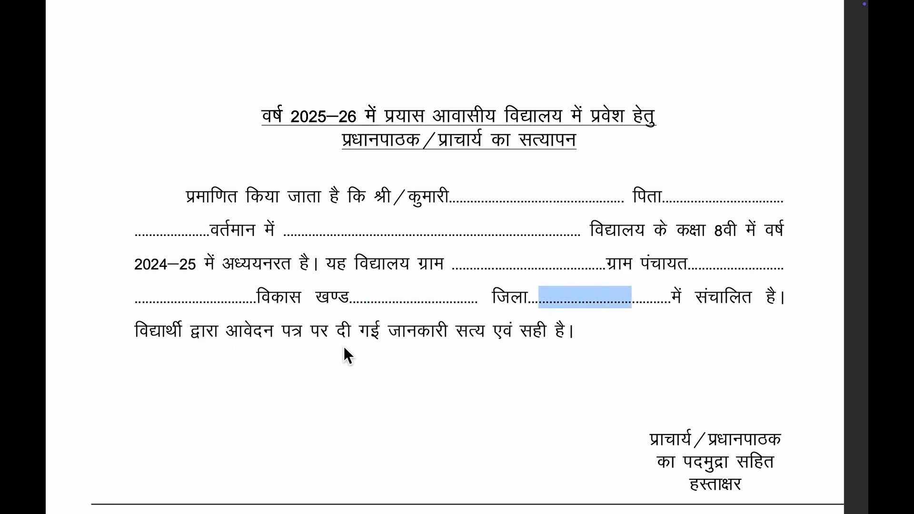
{"action": "left_click", "coordinate": [708, 415]}
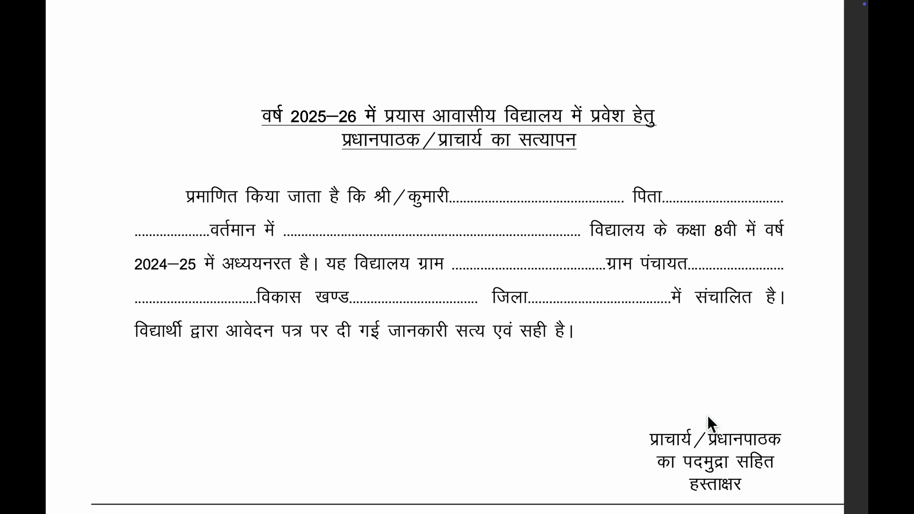
{"action": "key", "text": "ctrl+Up"}
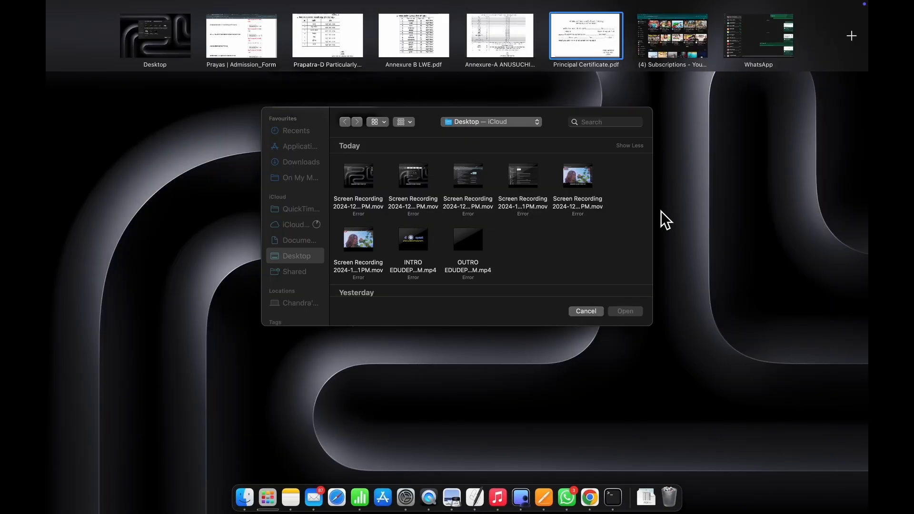
{"action": "left_click", "coordinate": [253, 38]}
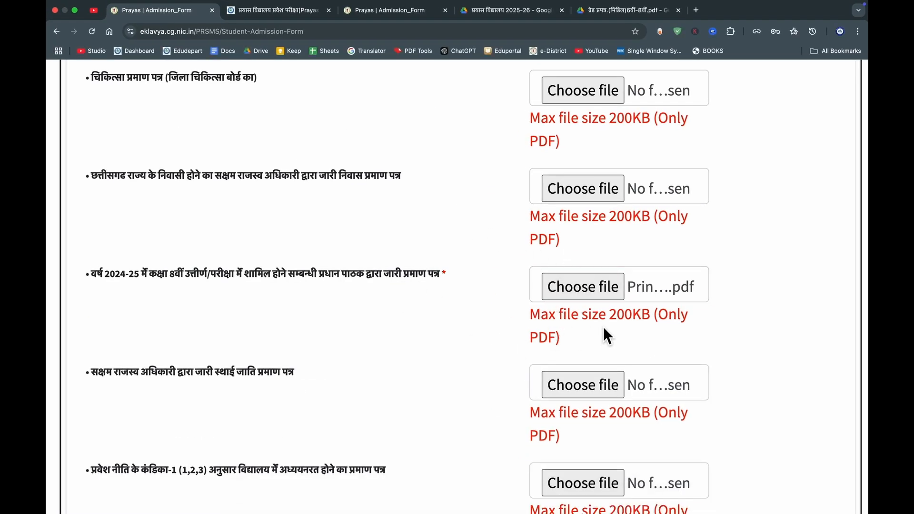
- Check the remaining document uploads and the file size limits for the PDFs, student photo and signature
{"action": "scroll", "coordinate": [398, 333], "scroll_direction": "down", "scroll_amount": 3}
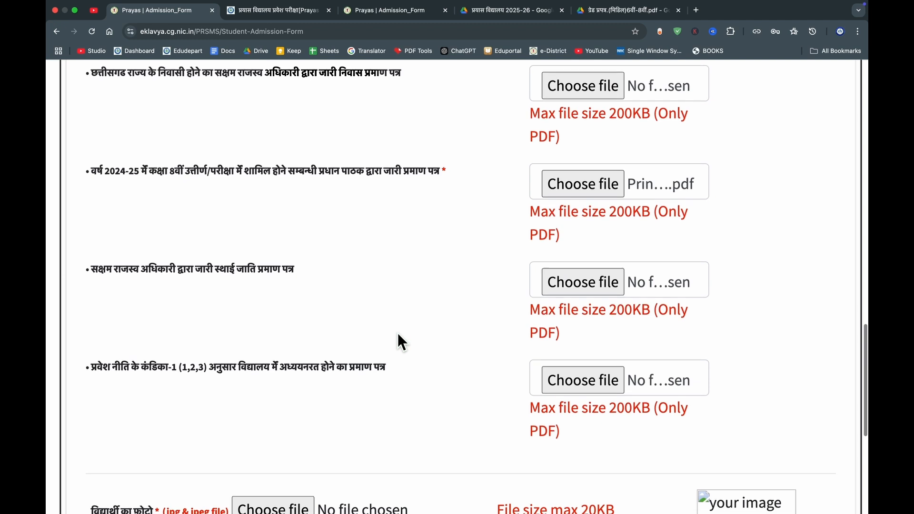
{"action": "scroll", "coordinate": [398, 333], "scroll_direction": "down", "scroll_amount": 5}
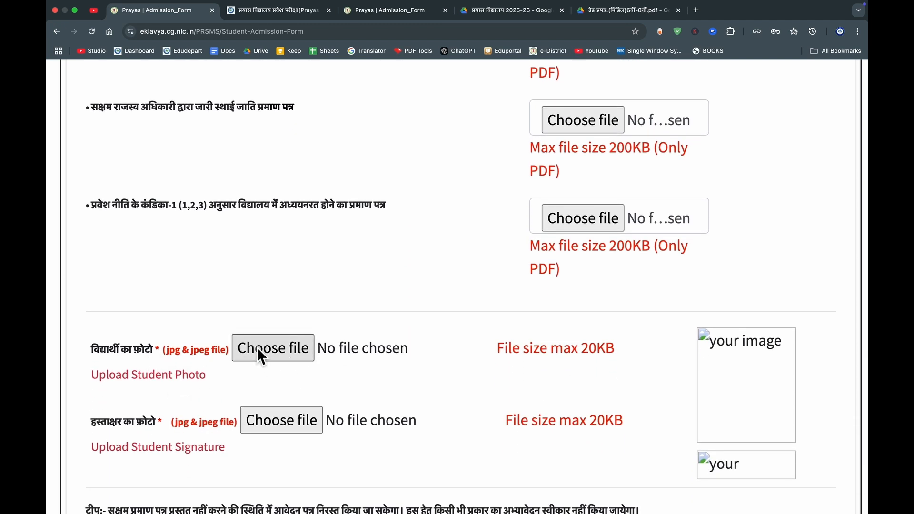
{"action": "left_click_drag", "start_coordinate": [581, 357], "coordinate": [624, 354]}
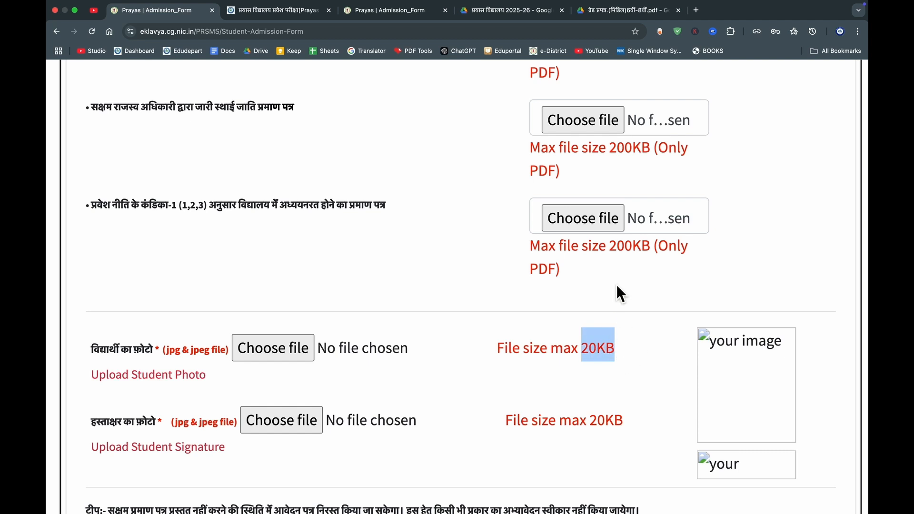
{"action": "left_click", "coordinate": [613, 251]}
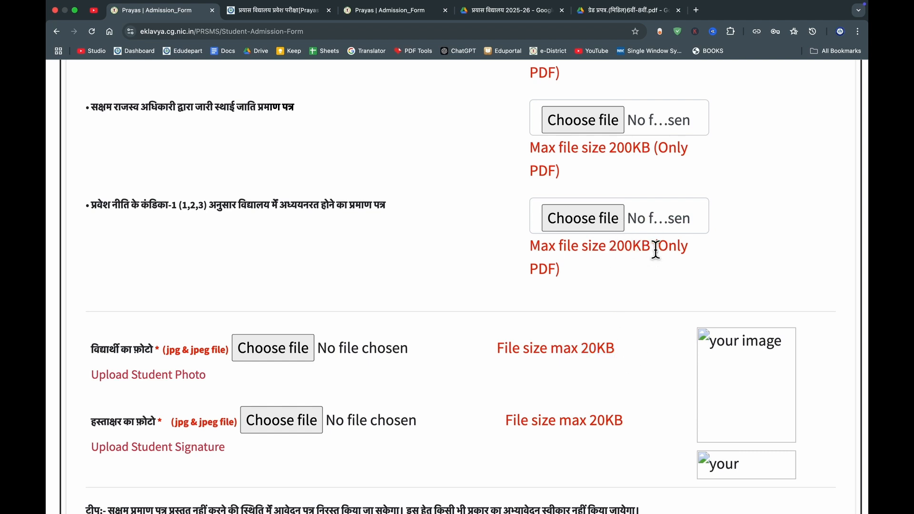
{"action": "scroll", "coordinate": [656, 249], "scroll_direction": "up", "scroll_amount": 3}
{"action": "scroll", "coordinate": [656, 249], "scroll_direction": "up", "scroll_amount": 3}
{"action": "scroll", "coordinate": [656, 250], "scroll_direction": "down", "scroll_amount": 8}
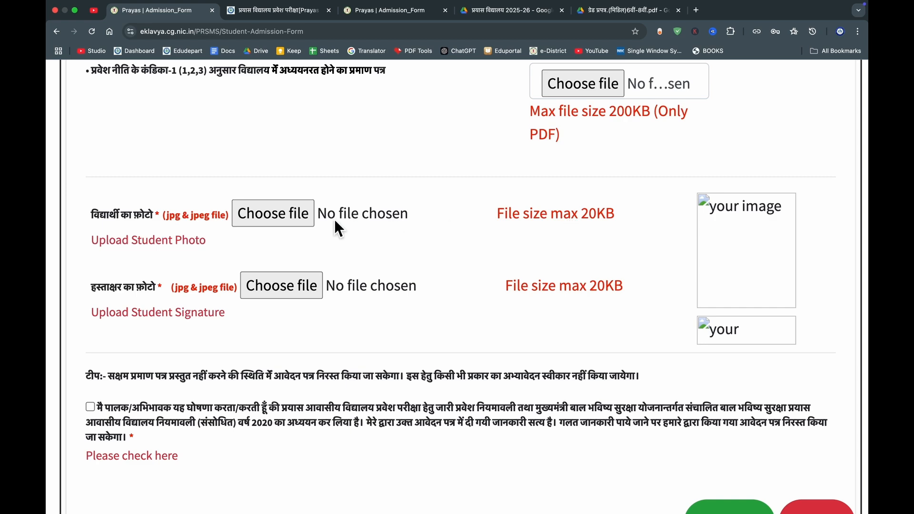
- Attach Photograph of Student.jpeg as the student's photo and Signature of Student.jpeg as the signature
{"action": "left_click", "coordinate": [290, 217]}
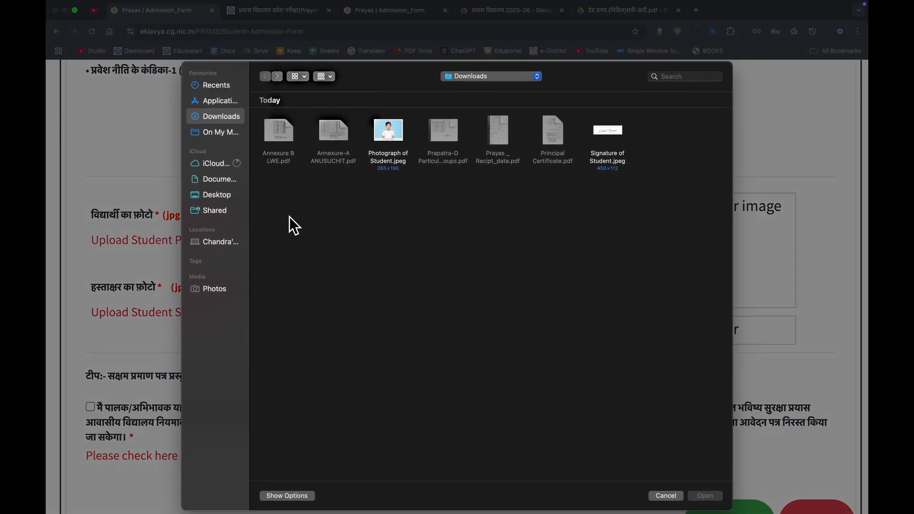
{"action": "double_click", "coordinate": [391, 142]}
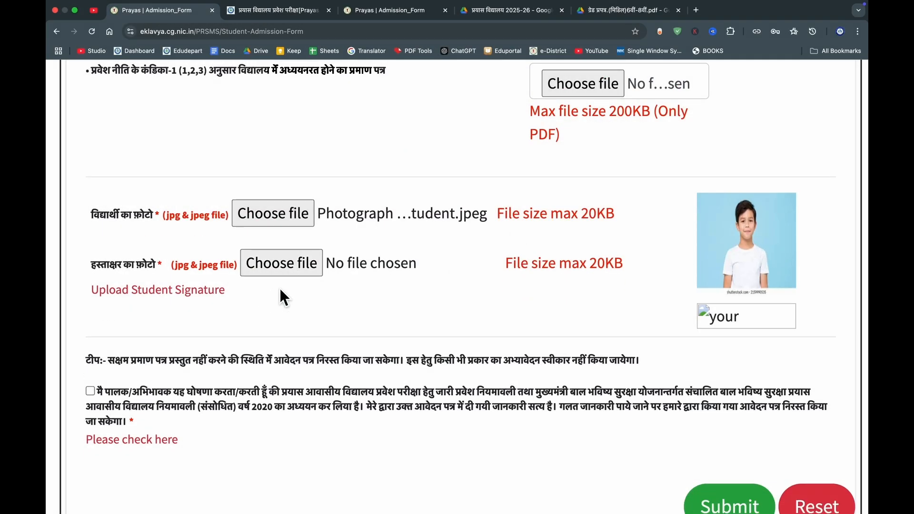
{"action": "left_click", "coordinate": [279, 264]}
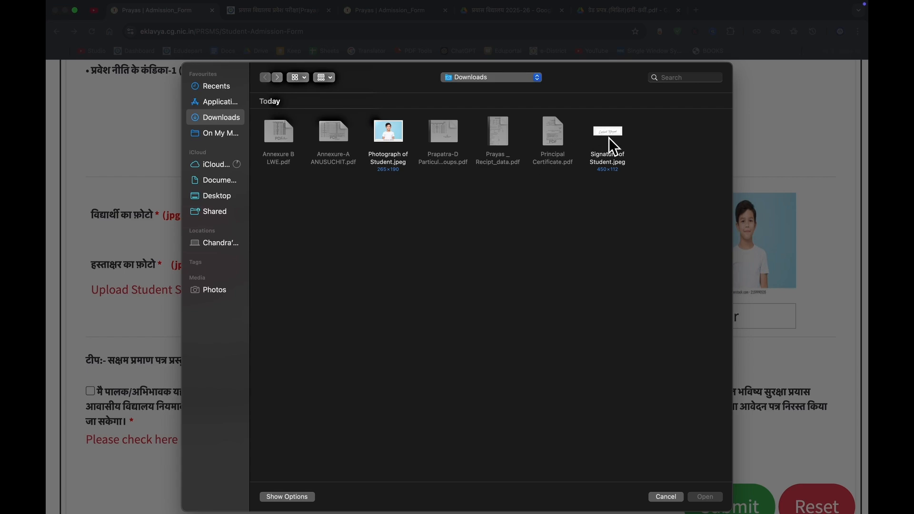
{"action": "double_click", "coordinate": [611, 139]}
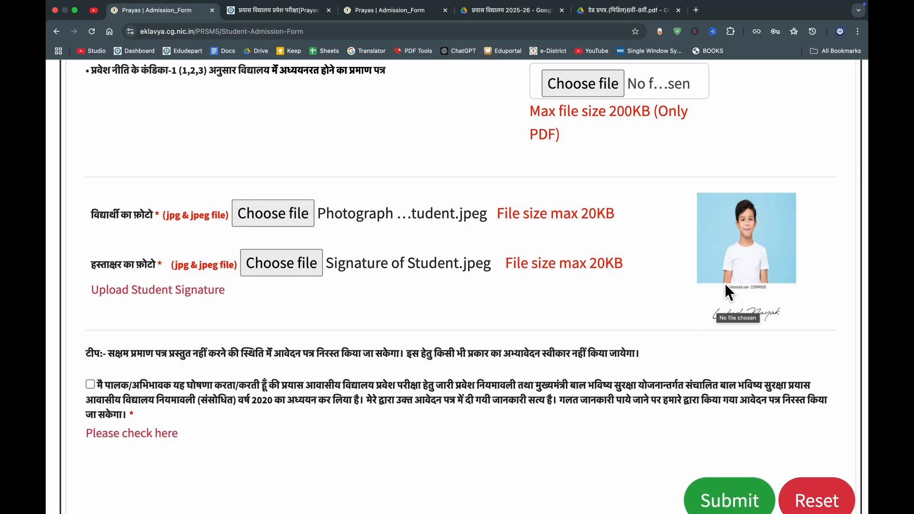
- Inspect the previews of the uploaded student photo and signature up close
{"action": "scroll", "coordinate": [542, 277], "scroll_direction": "up", "scroll_amount": 5}
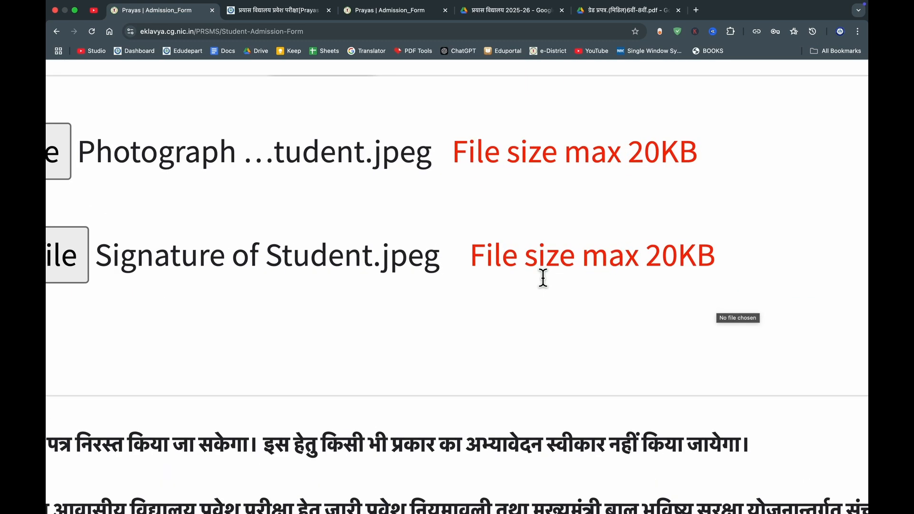
{"action": "scroll", "coordinate": [543, 277], "scroll_direction": "right", "scroll_amount": 3}
{"action": "scroll", "coordinate": [543, 278], "scroll_direction": "right", "scroll_amount": 6}
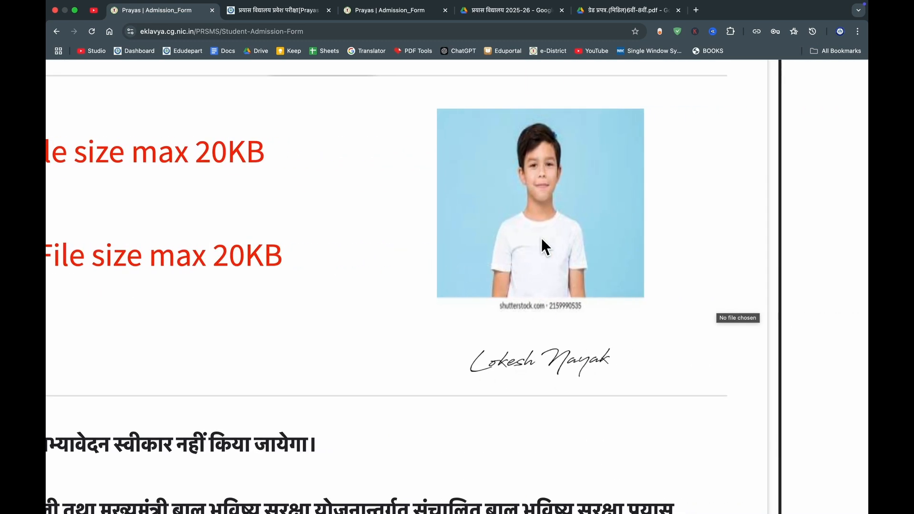
{"action": "scroll", "coordinate": [539, 239], "scroll_direction": "down", "scroll_amount": 3}
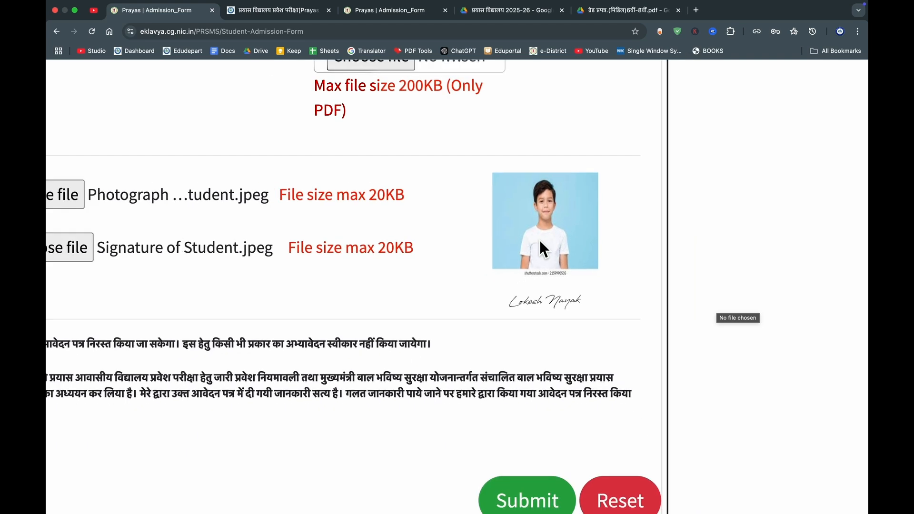
- Accept the parent/guardian declaration that the admission rules have been read and the information given is true
{"action": "scroll", "coordinate": [540, 241], "scroll_direction": "left", "scroll_amount": 5}
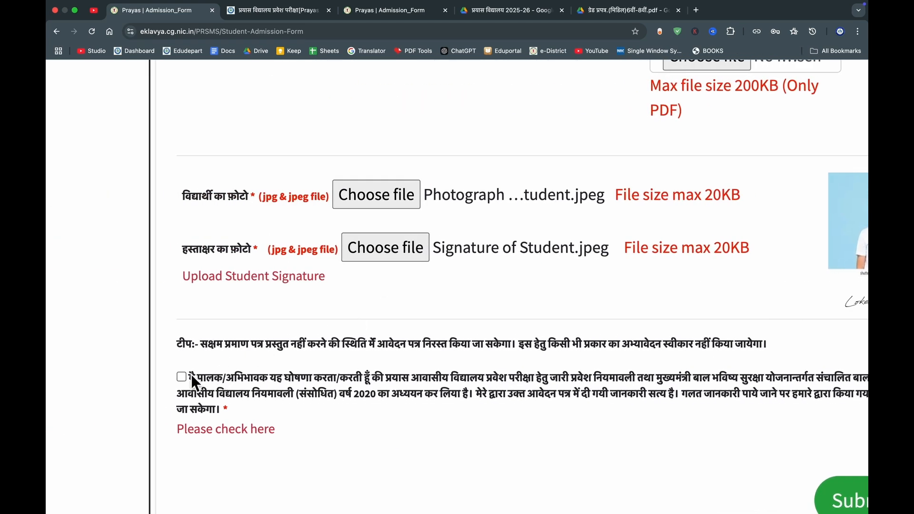
{"action": "scroll", "coordinate": [182, 377], "scroll_direction": "down", "scroll_amount": 1}
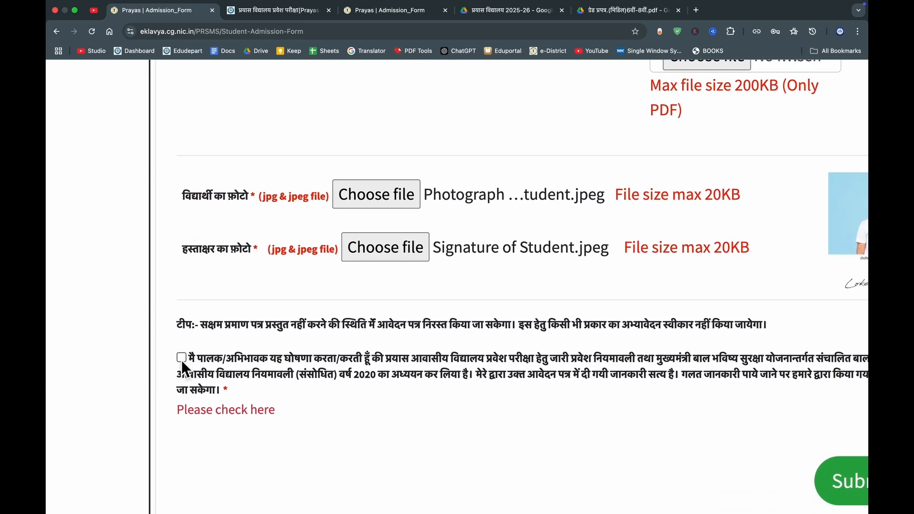
{"action": "left_click", "coordinate": [181, 358]}
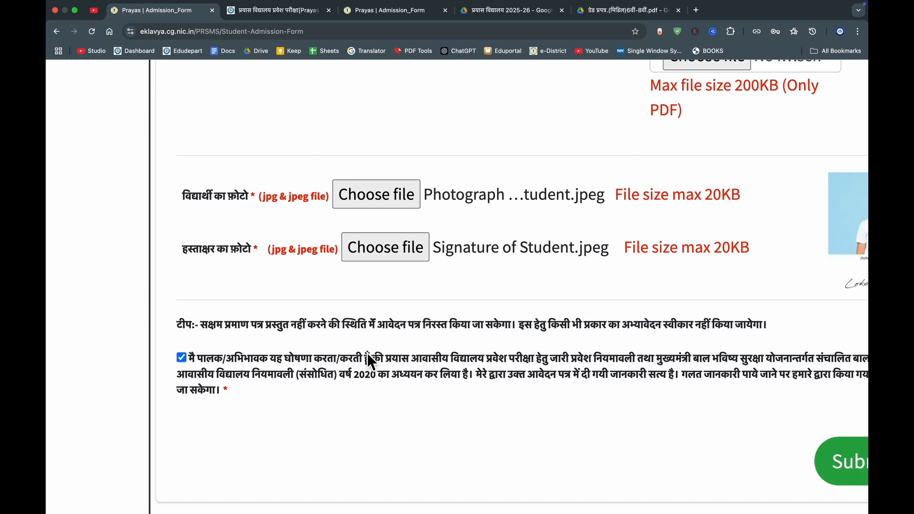
- Submit the admission form and confirm saving the data
{"action": "scroll", "coordinate": [367, 353], "scroll_direction": "down", "scroll_amount": 5}
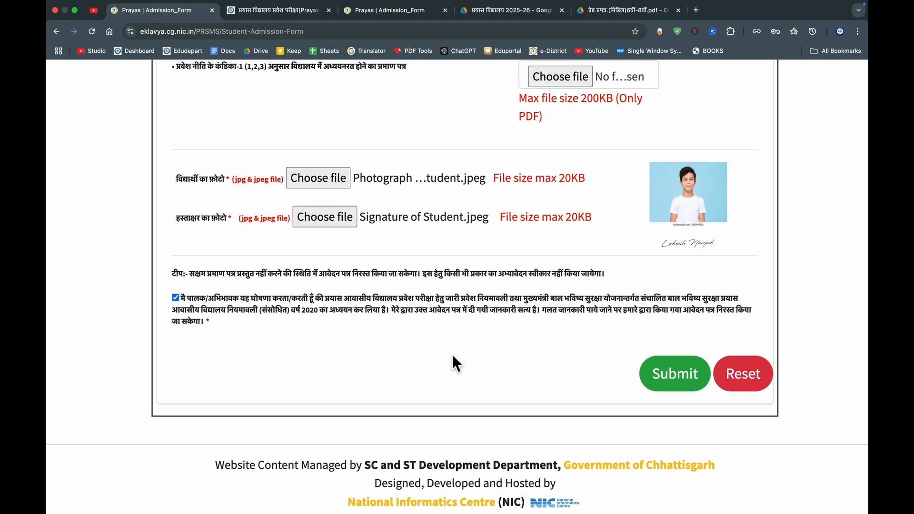
{"action": "left_click", "coordinate": [668, 376]}
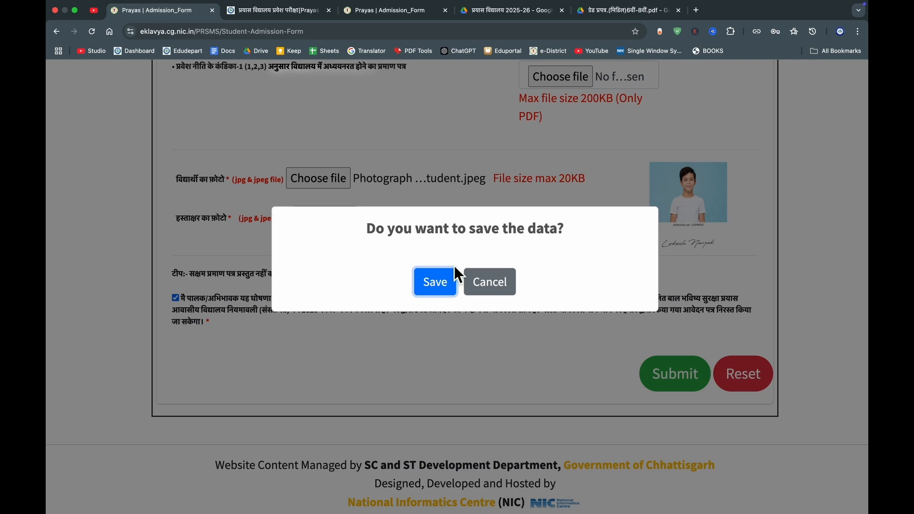
{"action": "left_click", "coordinate": [438, 281]}
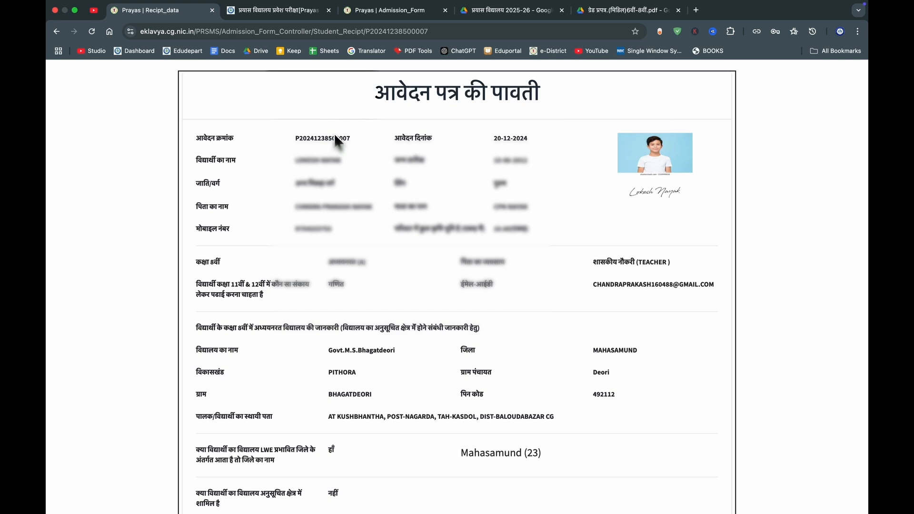
- Review the application receipt from the application number down to the attached documents and declaration
{"action": "left_click_drag", "start_coordinate": [353, 142], "coordinate": [299, 149]}
{"action": "left_click", "coordinate": [302, 150]}
{"action": "scroll", "coordinate": [392, 186], "scroll_direction": "down", "scroll_amount": 10}
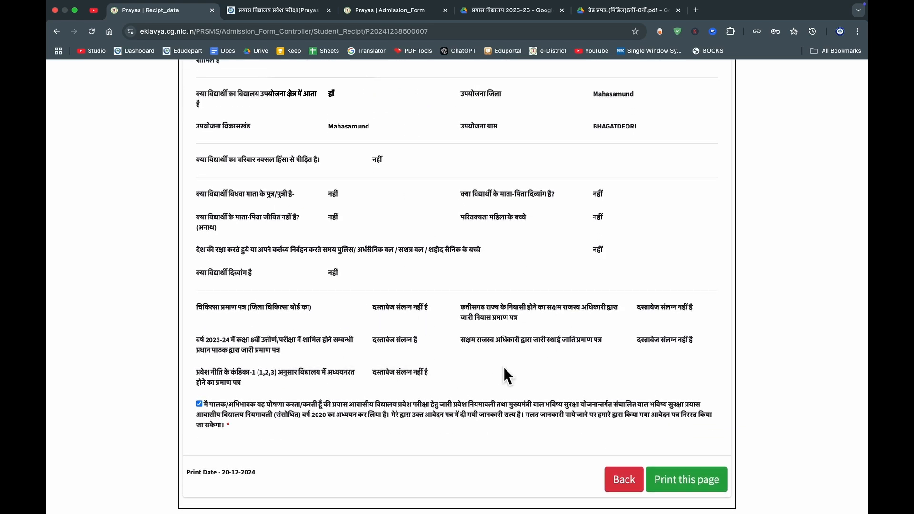
- Save the application receipt as the PDF "Prayas _ Recipt_data.pdf" in Downloads, replacing the existing file of that name
{"action": "left_click", "coordinate": [676, 483]}
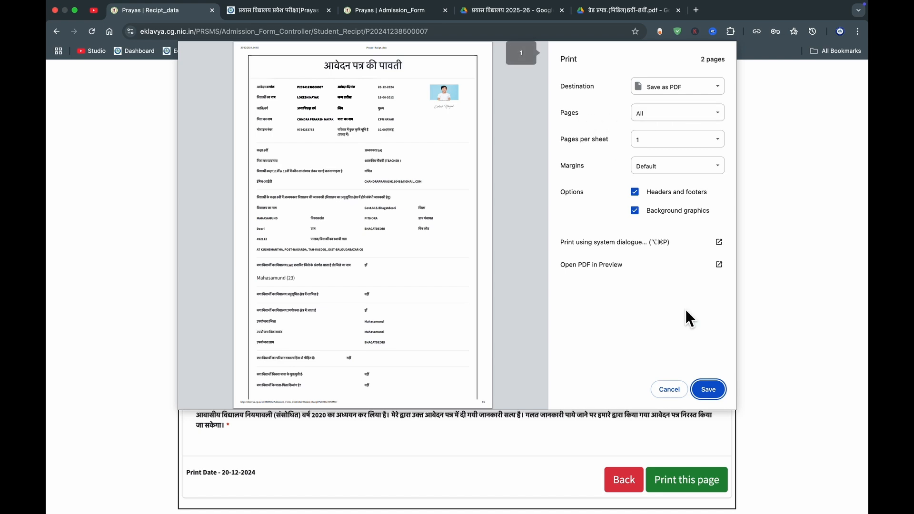
{"action": "left_click", "coordinate": [707, 388]}
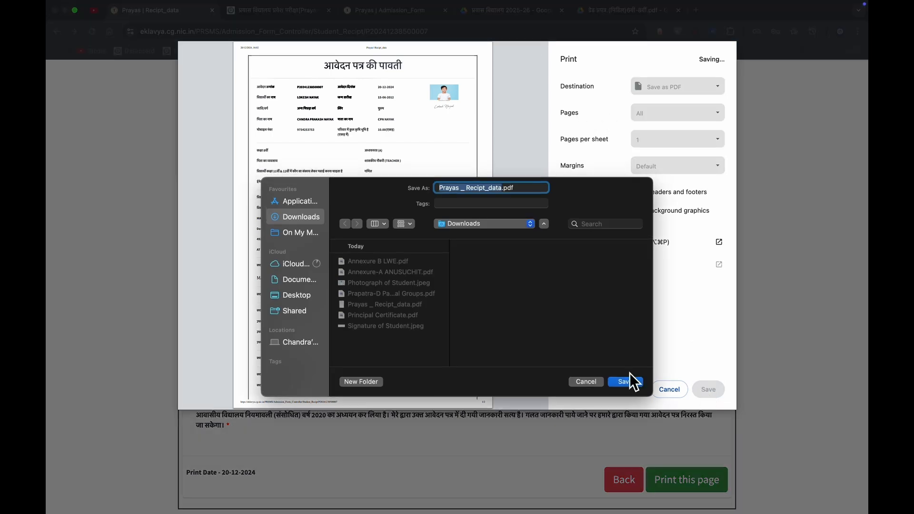
{"action": "left_click", "coordinate": [624, 381]}
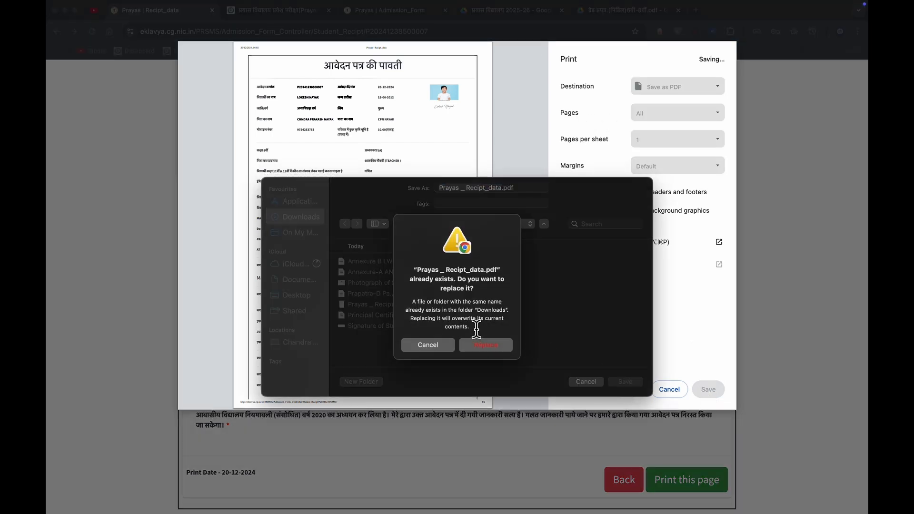
{"action": "left_click", "coordinate": [492, 345]}
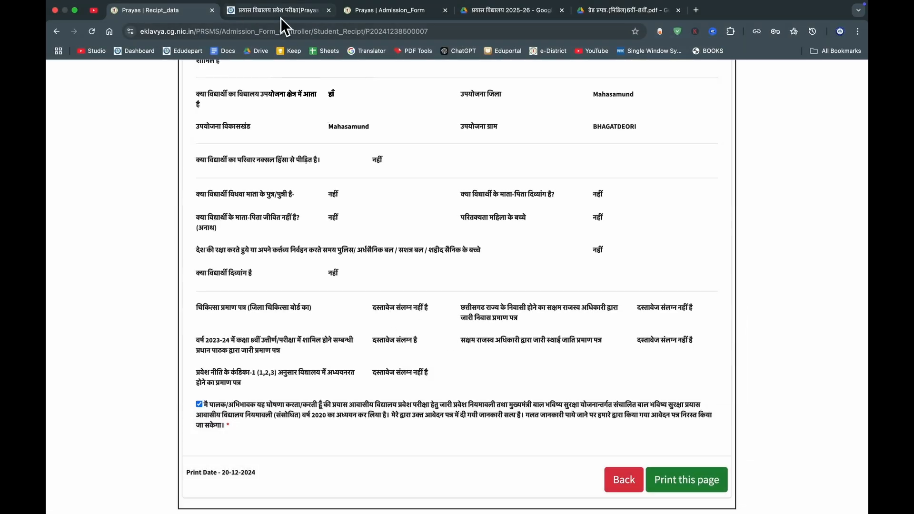
- Switch to the Edudepart Prayas school entrance exam page and view the 2025-26 exam schedule table
{"action": "left_click", "coordinate": [299, 10]}
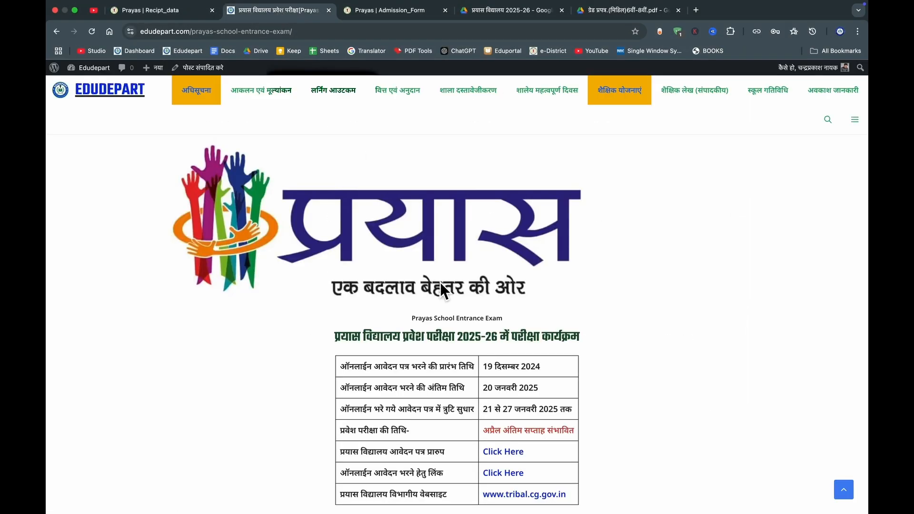
{"action": "scroll", "coordinate": [439, 282], "scroll_direction": "down", "scroll_amount": 1}
{"action": "scroll", "coordinate": [440, 282], "scroll_direction": "up", "scroll_amount": 1}
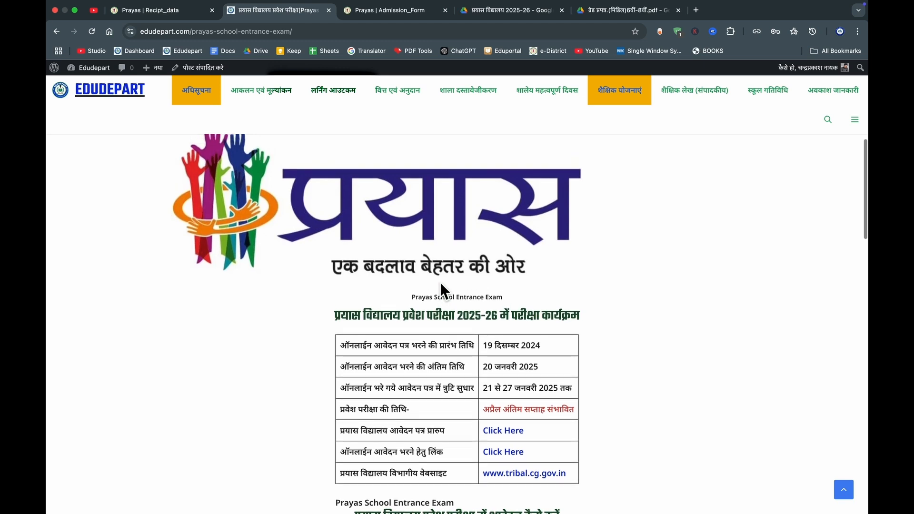